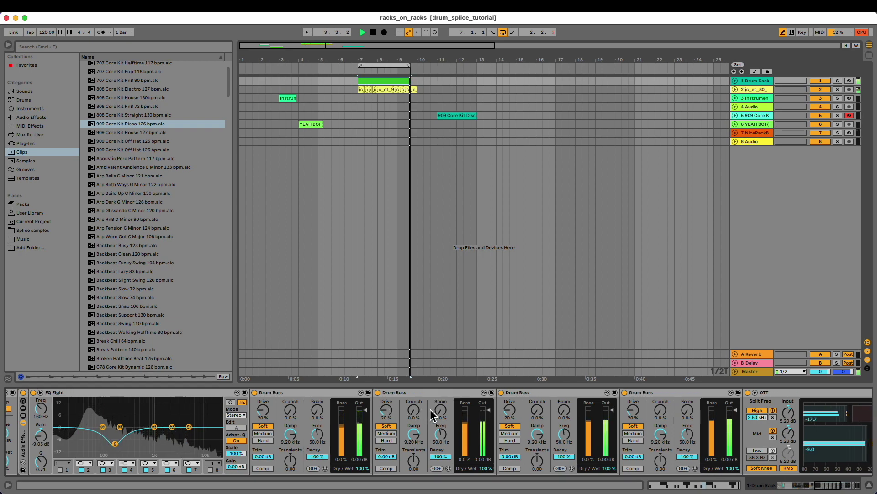
- Show the chain list of the Audio Effect Rack on the 909 Core Kit track and duplicate its chain eleven times
scroll(429, 410, "right", 12)
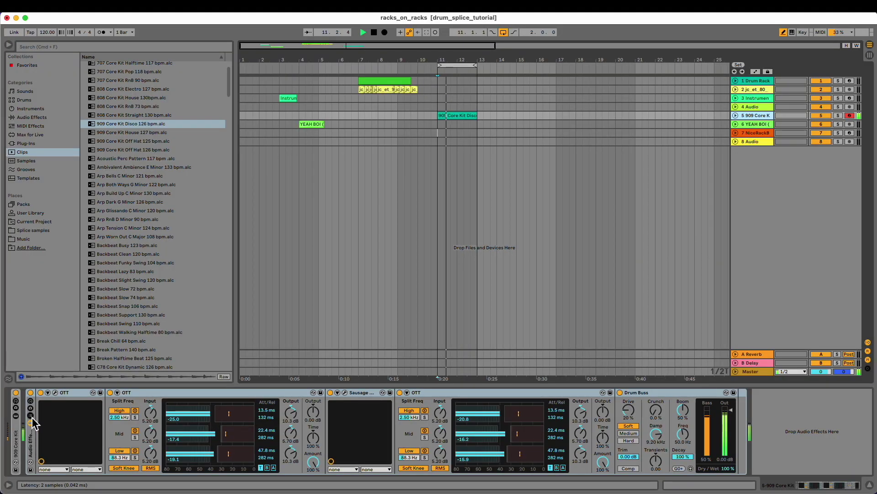
left_click(30, 416)
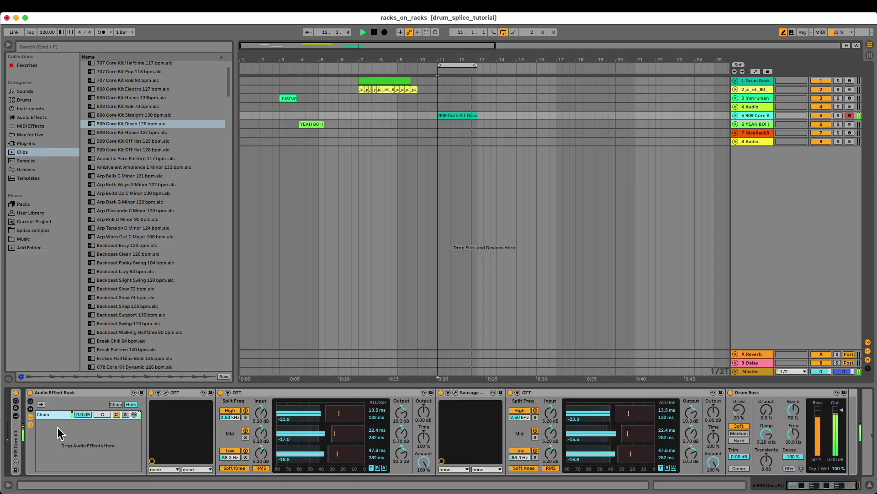
key("super+d")
key("super+d")
key("super+d")
key("super+d")
key("super+d")
key("super+d")
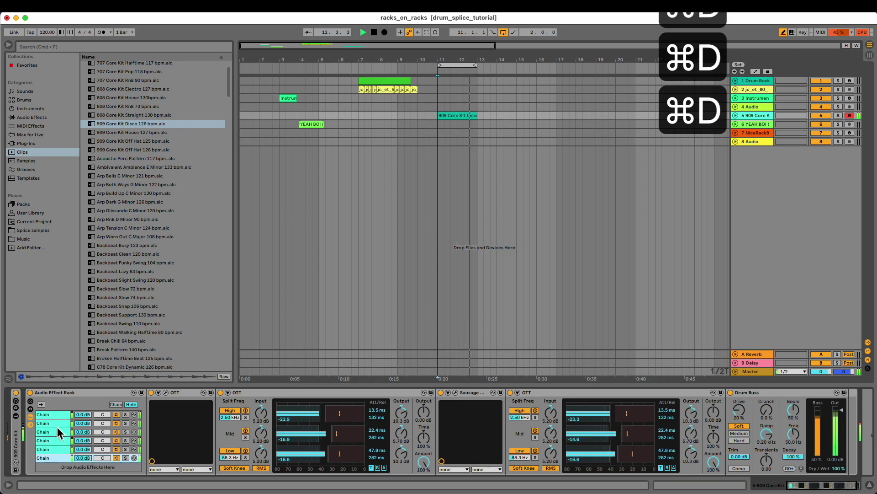
key("super+d")
key("super+d")
key("super+d")
key("super+d")
key("super+d")
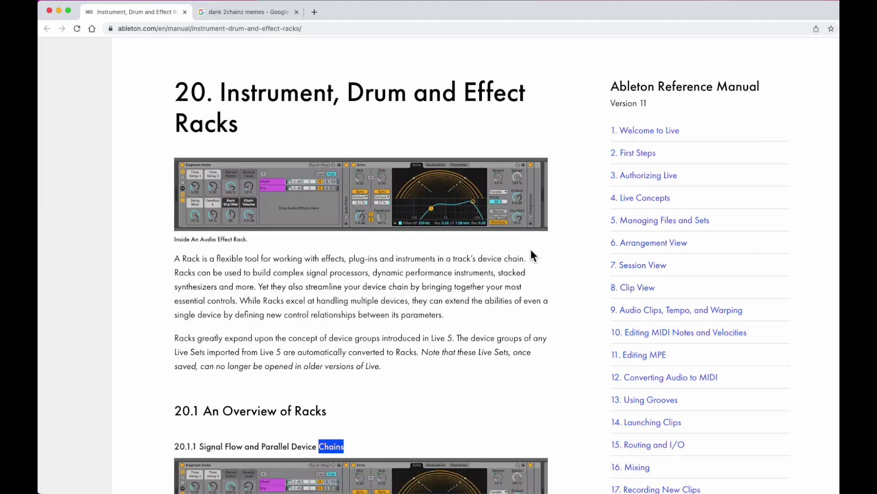
- Switch to the web browser and skim the Ableton manual's chapter on Instrument, Drum and Effect Racks through the Zones section
scroll(530, 248, "down", 15)
scroll(531, 250, "down", 20)
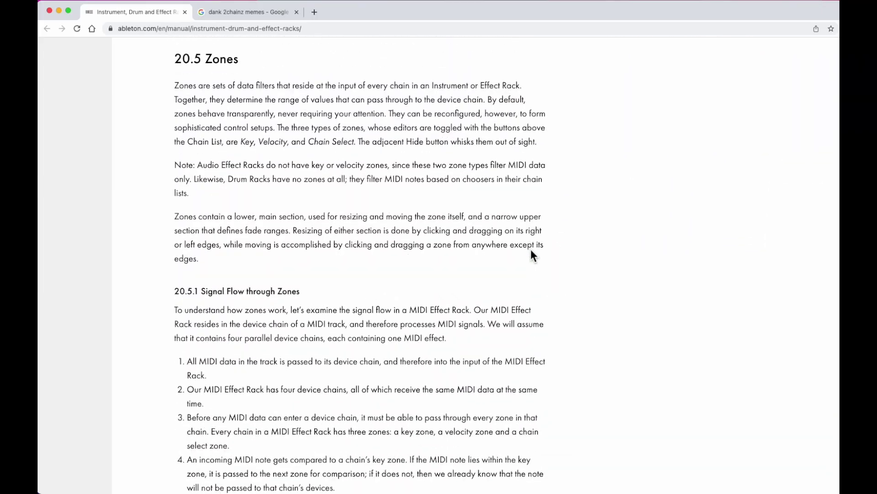
scroll(531, 249, "down", 20)
scroll(531, 249, "down", 15)
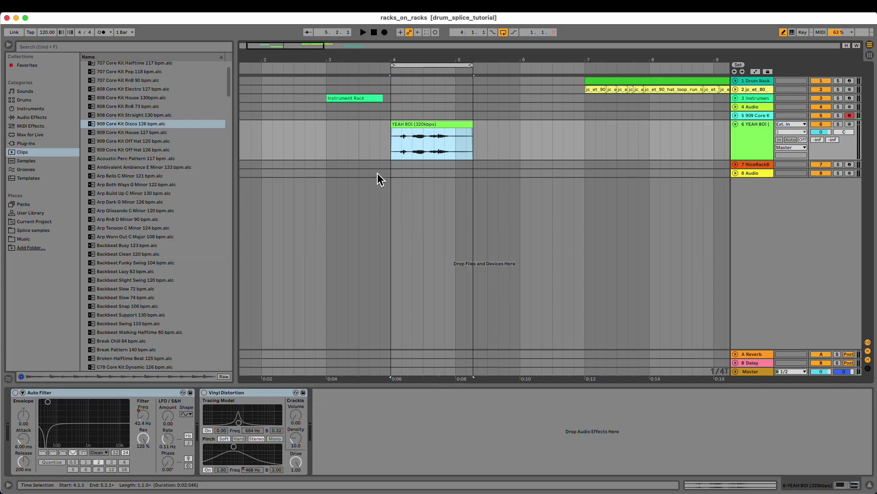
- Play the YEAH BOI clip and enable its Auto Filter and Vinyl Distortion devices to hear the difference
key("space")
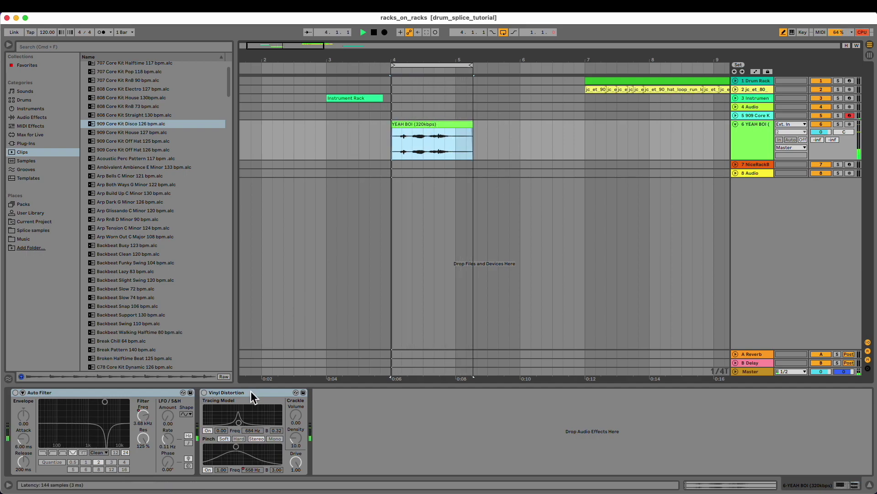
left_click(23, 396)
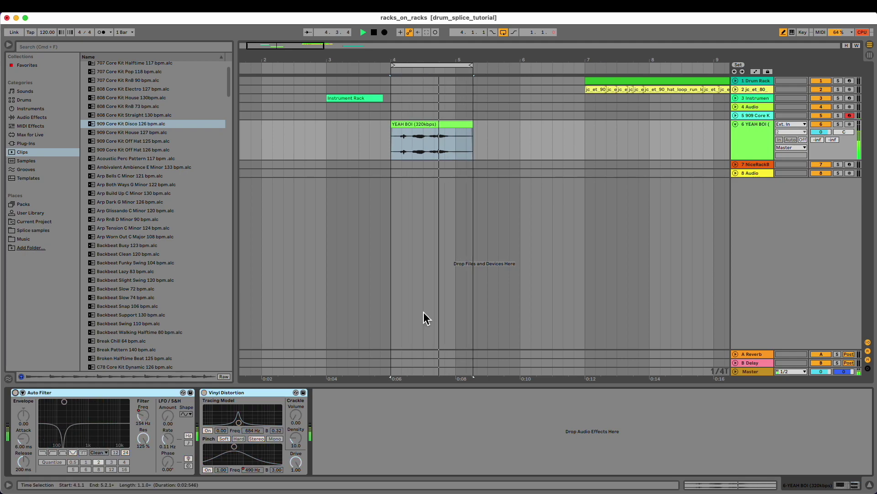
key("space")
- Group the Auto Filter and Vinyl Distortion into an Audio Effect Rack and show its chain list
left_click(263, 393)
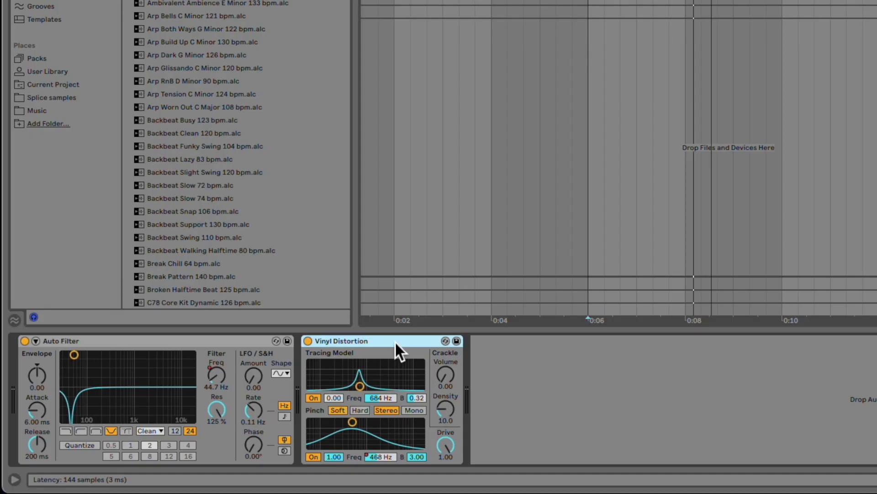
left_click(231, 344, "shift")
key("super+g")
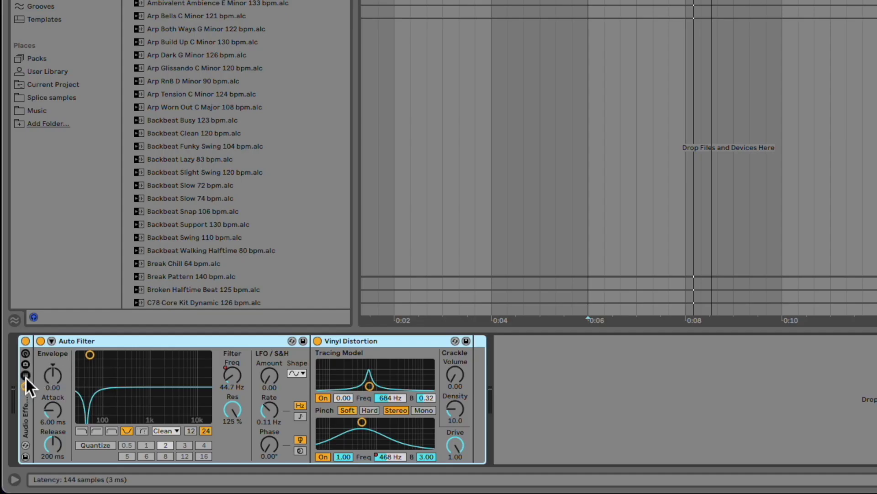
left_click(26, 376)
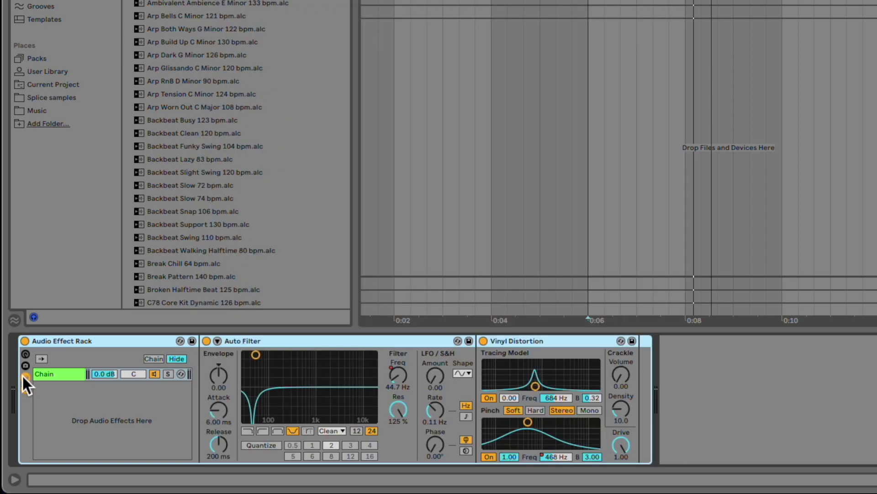
- Create a second, empty chain in the rack and rename the effects chain Wet and the empty chain Dry
left_click(113, 402)
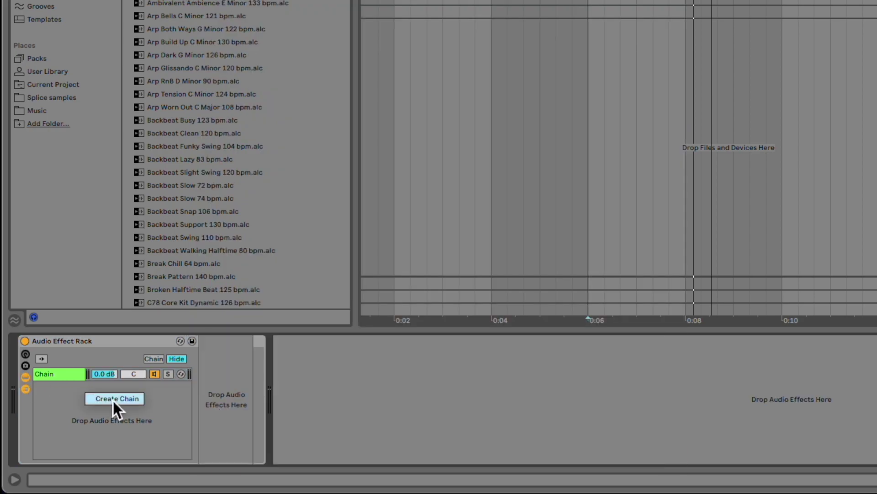
left_click(117, 398)
left_click(53, 374)
key("super+r")
type("Wet")
key("Return")
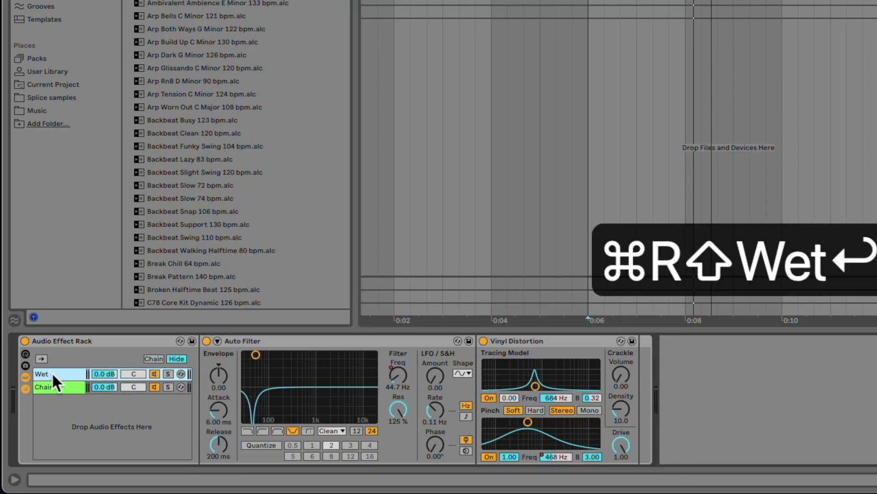
left_click(67, 386)
key("super+r")
type("Dry")
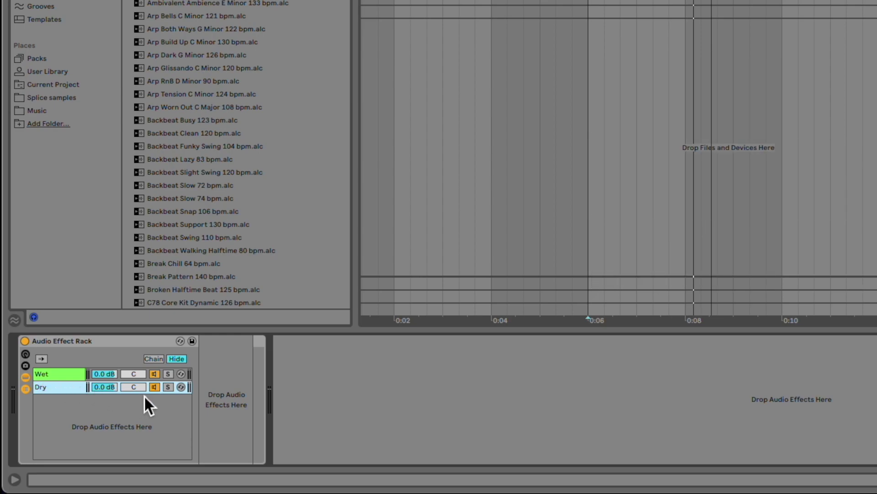
- In the chain select editor, extend the Wet and Dry zones across 0 to 127 and crossfade them in opposite directions
left_click(153, 359)
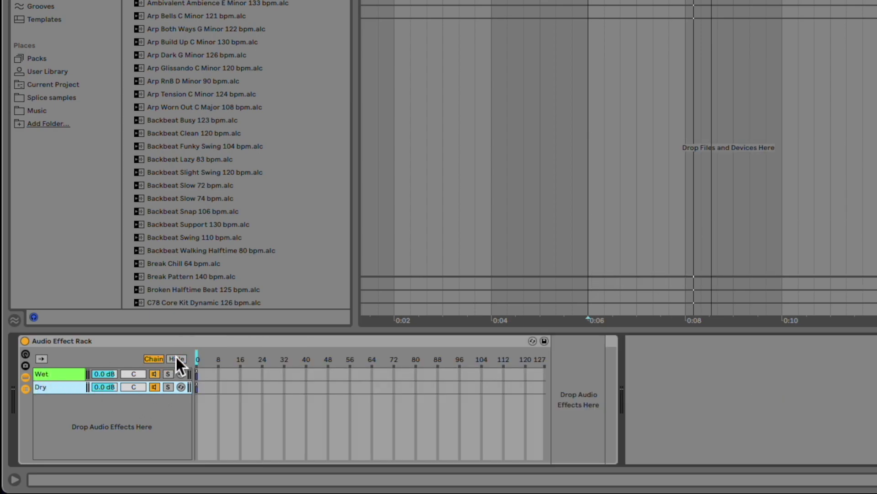
left_click_drag(197, 359, 249, 359)
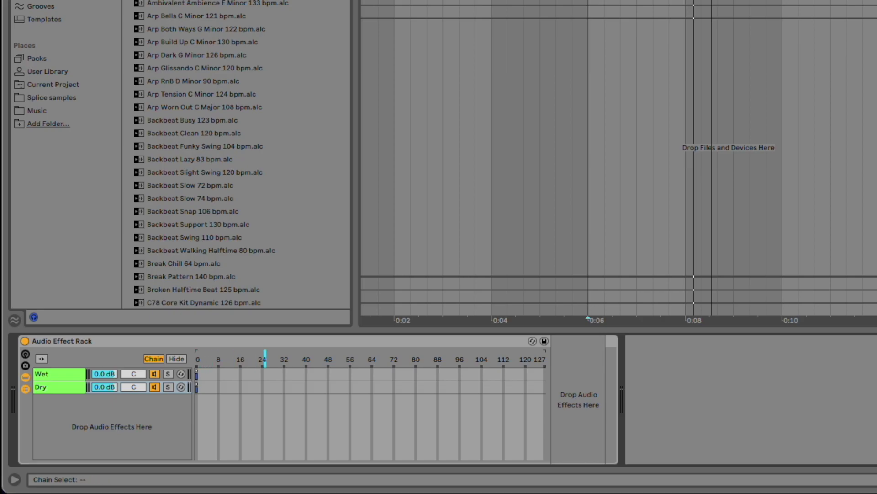
left_click_drag(202, 376, 560, 385)
left_click_drag(231, 389, 588, 399)
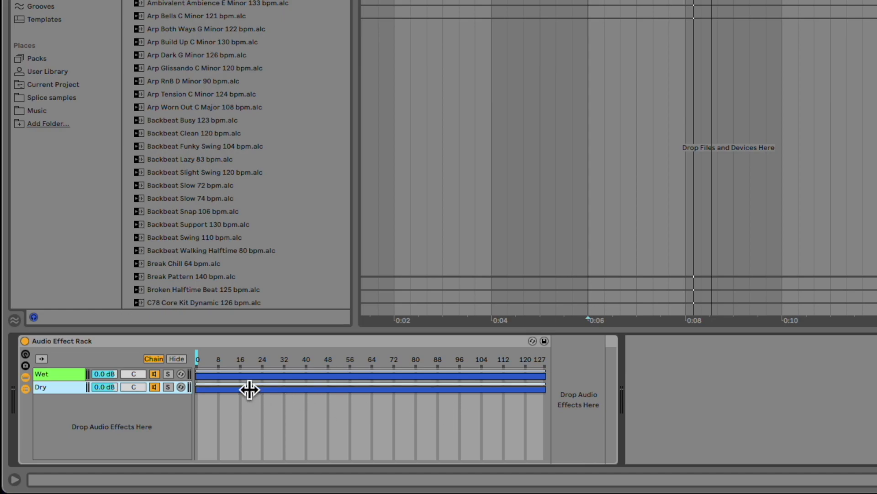
left_click_drag(201, 374, 180, 391)
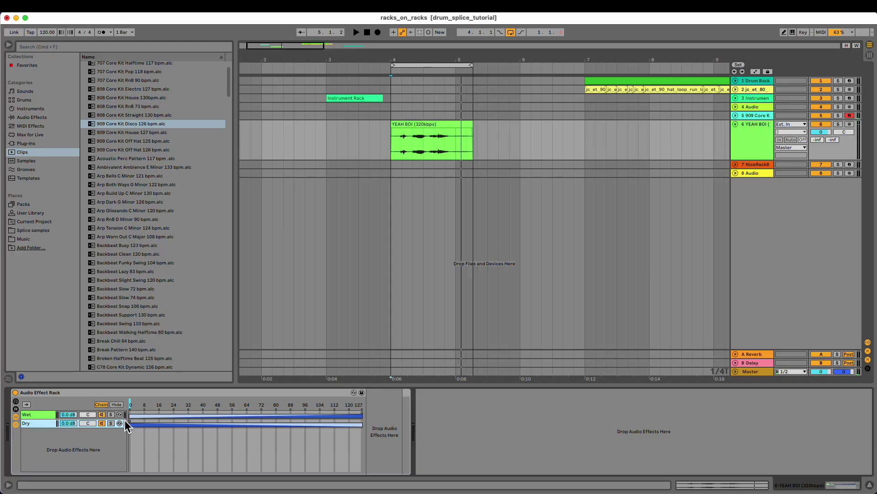
left_click(198, 358)
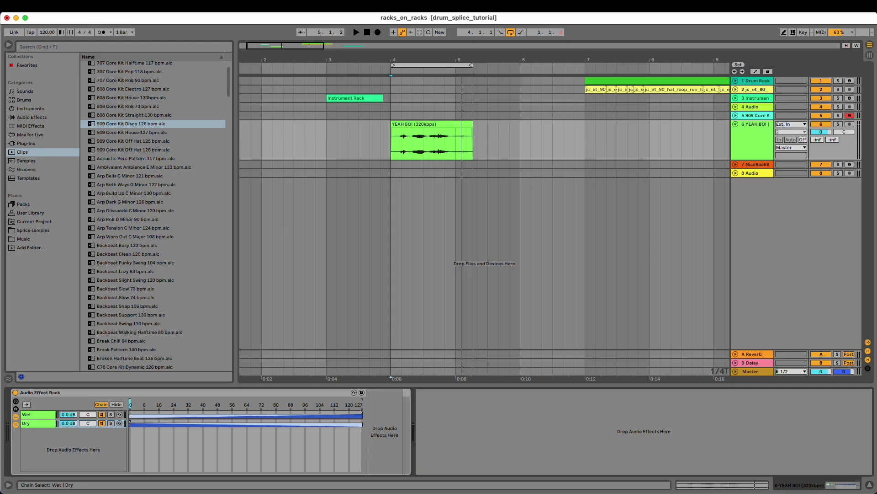
- Audition the Wet/Dry blend on the YEAH BOI clip, moving the chain selector to about 64 and then to 127
left_click(40, 415)
key("space")
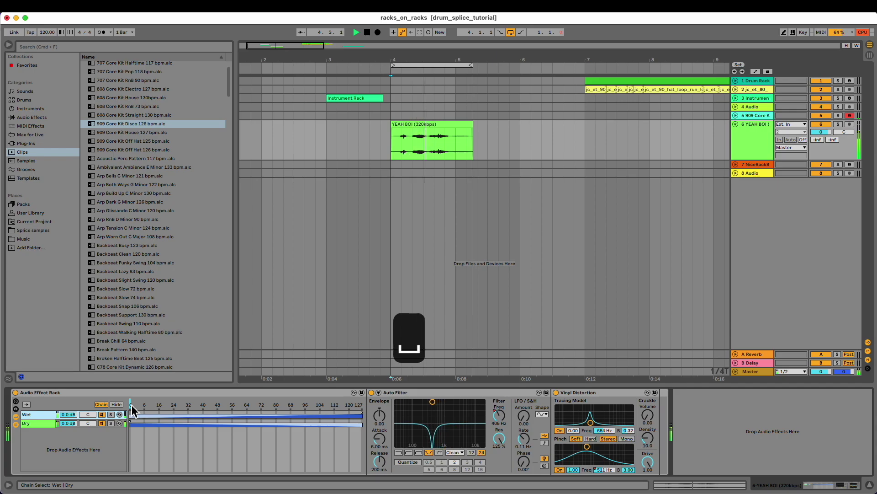
left_click_drag(131, 405, 246, 405)
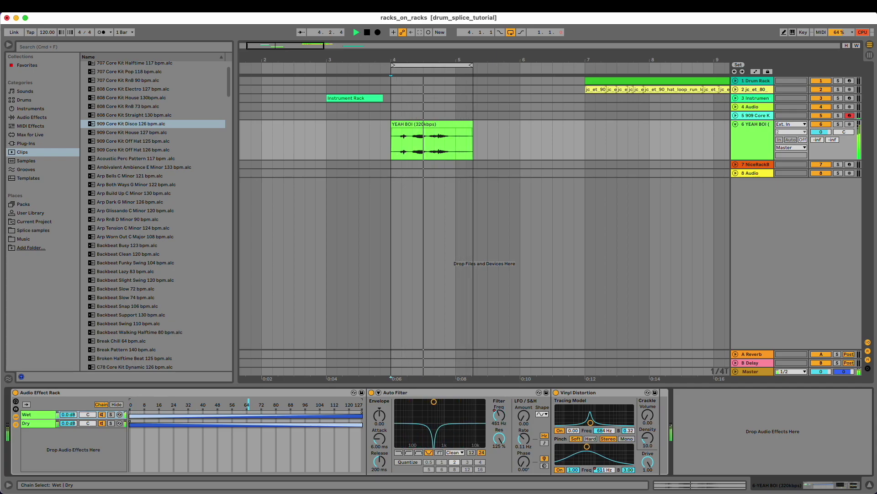
key("space")
left_click_drag(247, 404, 364, 405)
key("space")
key("space")
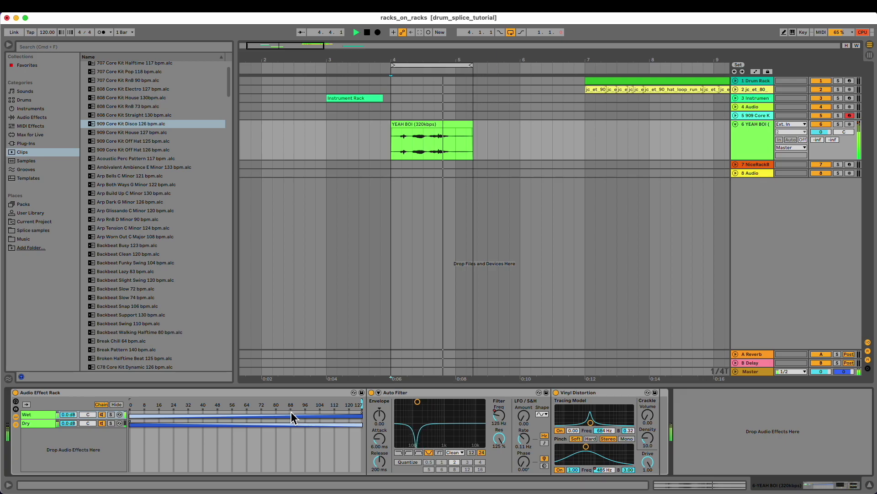
key("space")
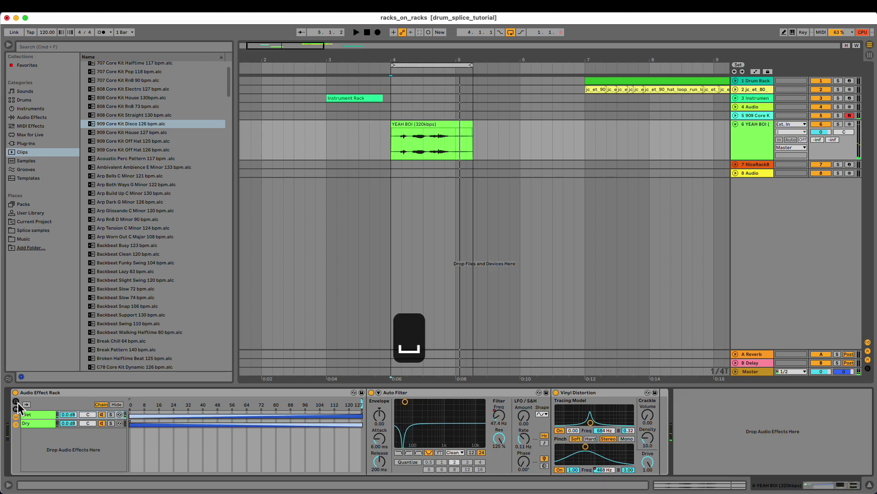
- Show the rack's macro controls and map the chain selector to Macro 1
left_click(16, 401)
left_click(440, 392)
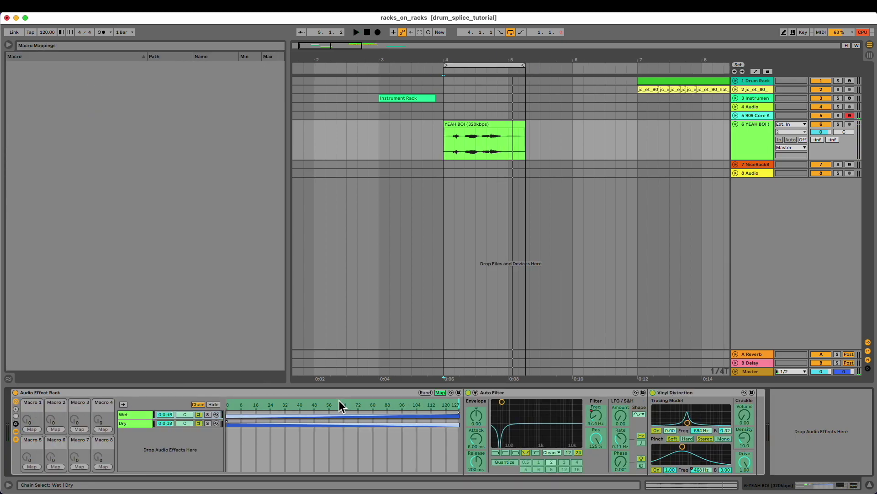
left_click(31, 428)
left_click(441, 394)
- Show the Chain Selector macro's automation and shape a curve over the YEAH BOI clip that dips, rises and drops again
left_click(32, 418)
right_click(414, 149)
left_click(408, 167)
key("a")
key("space")
left_click(391, 130)
left_click_drag(391, 130, 391, 135)
left_click(405, 158)
left_click_drag(434, 158, 434, 128)
mouse_move(456, 128)
left_mouse_down()
mouse_move(456, 157)
mouse_move(419, 138)
left_mouse_up()
left_click(444, 142)
- Play back the YEAH BOI clip to hear the Chain Selector automation
key("space")
left_click(391, 153)
key("space")
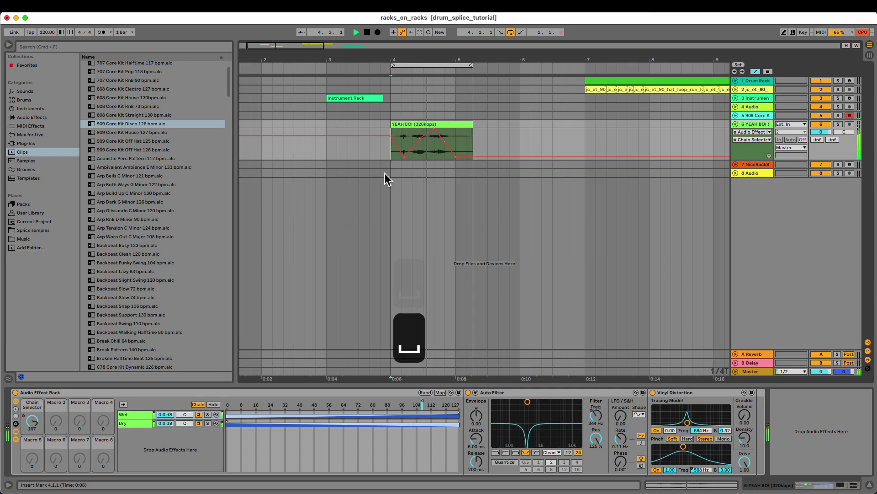
key("space")
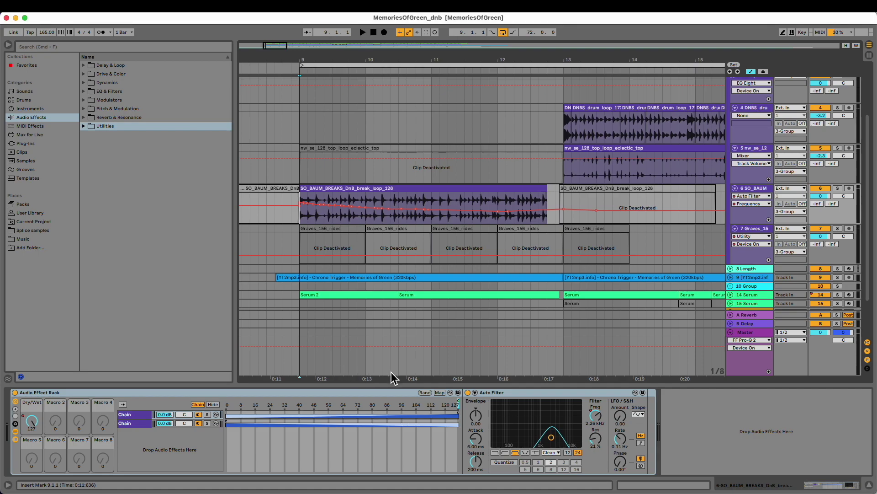
- Play the break loop in the MemoriesOfGreen_dnb set and the drum loop in the drum_splice_tutorial set
key("space")
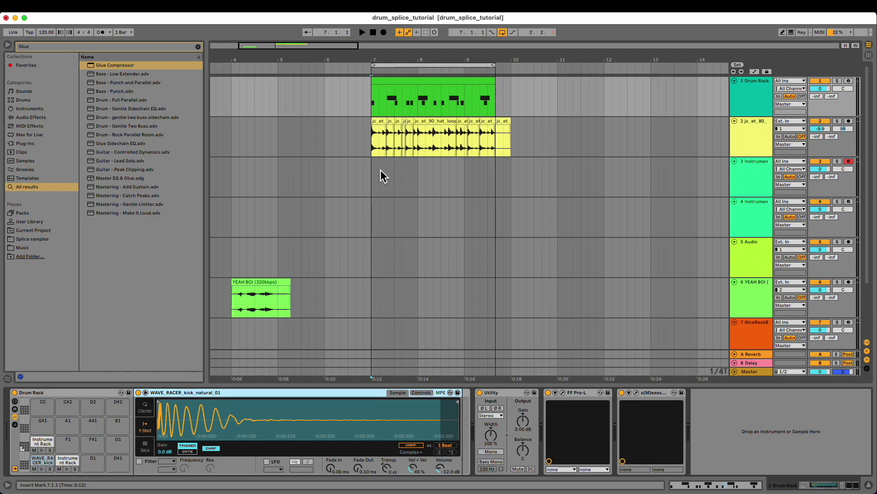
key("space")
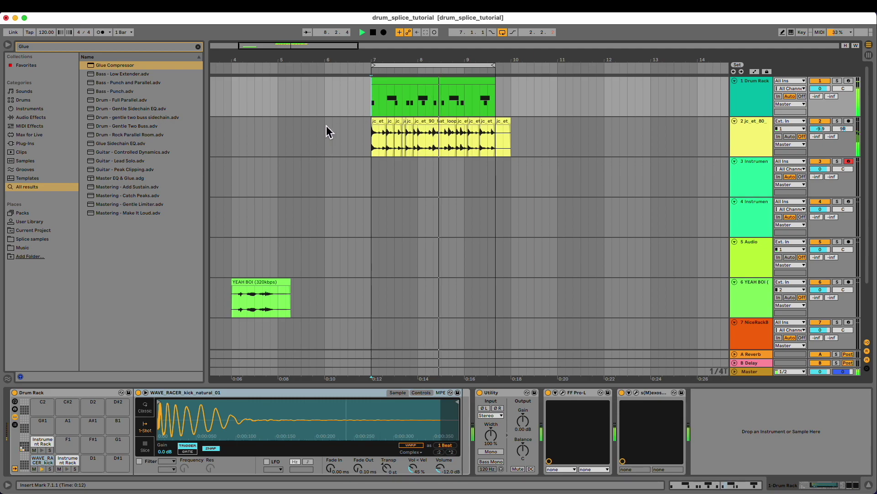
key("space")
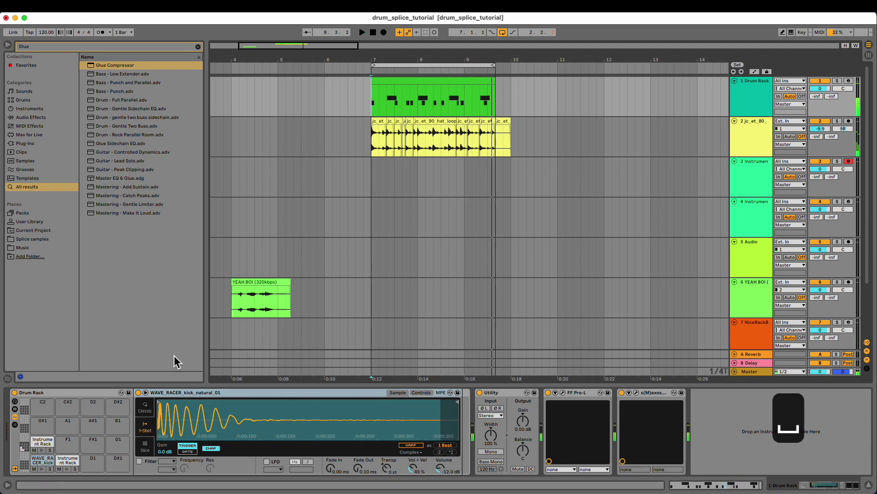
- Group the WAVE_RACER_kick_natural_01 Simpler into an Instrument Rack and add 03_DnB_Drum_Loop_174_Break.wav from a "dnb" search as a second chain
left_click(177, 393)
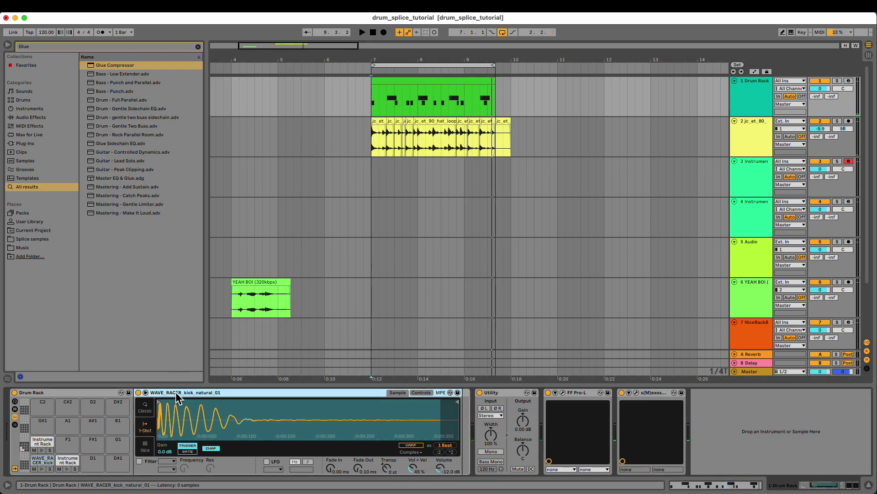
key("super+g")
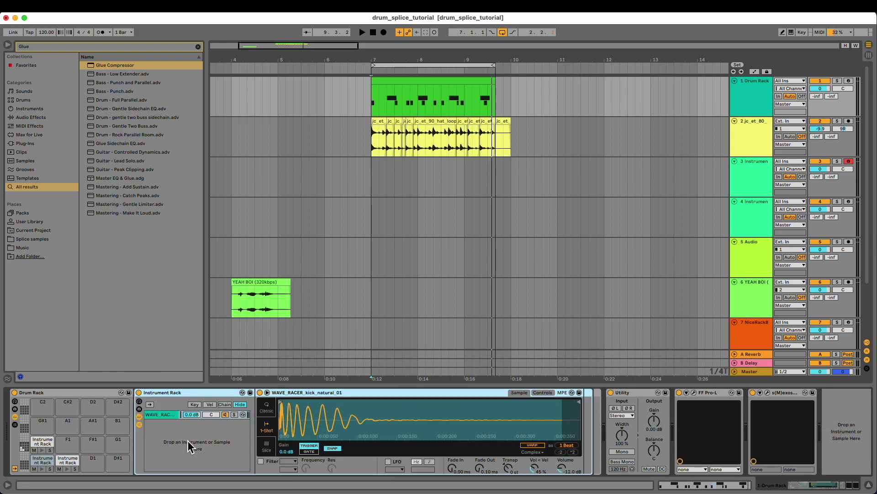
key("super+f")
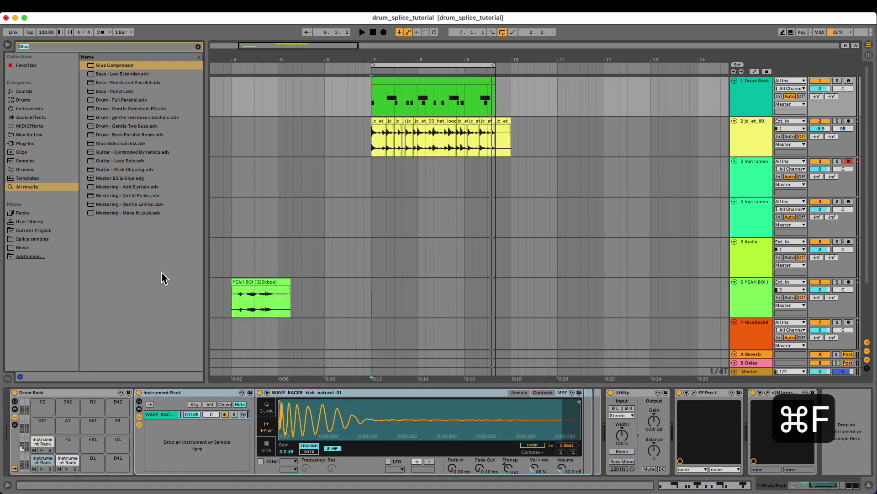
type("dnb")
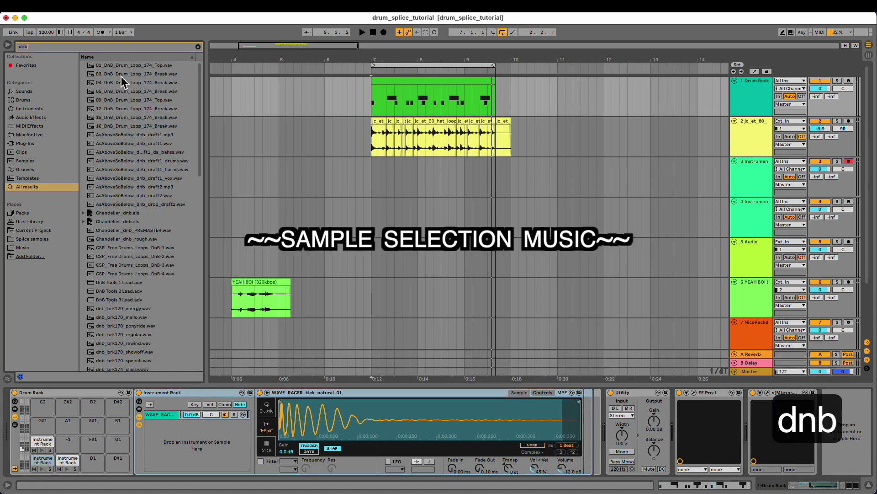
left_click_drag(121, 75, 156, 434)
- Add ABJP_Acoustic_Hat_01.wav from an "abj" search as a third rack chain, setting the break chain to -2.7 dB and the hat chain to -7.4 dB
key("super+f")
type("ad")
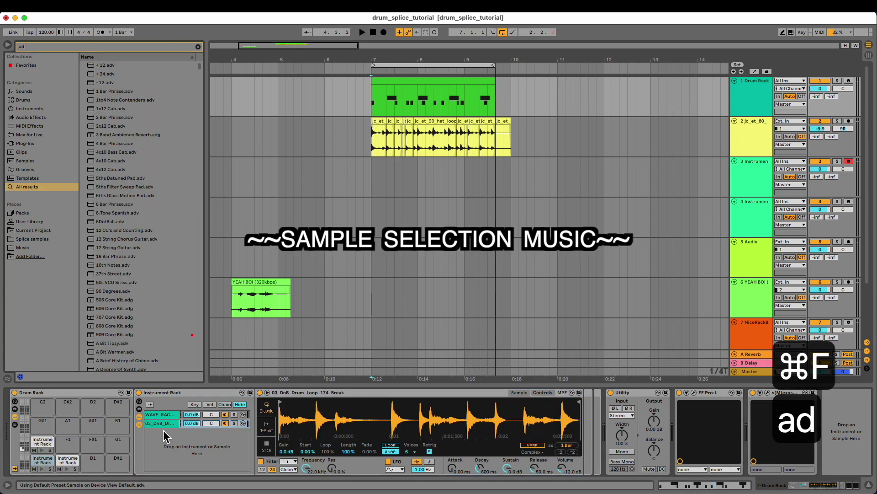
key("super+f")
type("abj")
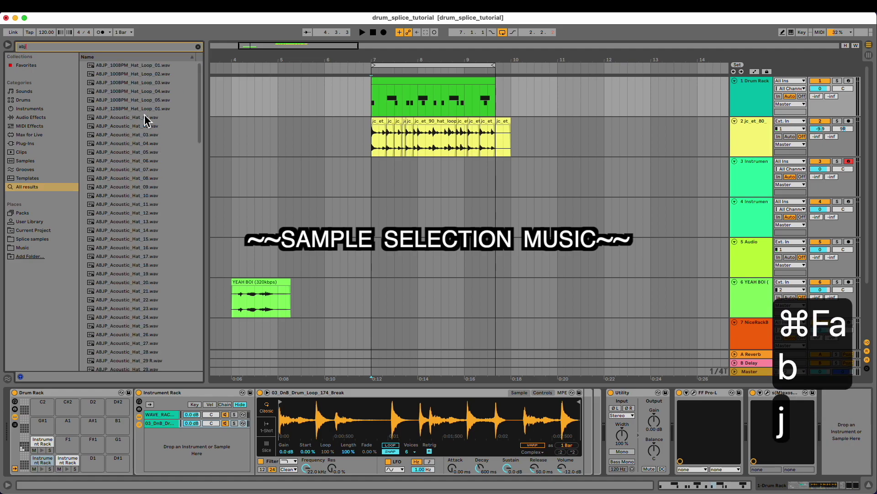
left_click(138, 125)
left_click(132, 118)
left_click_drag(162, 446, 196, 426)
key("space")
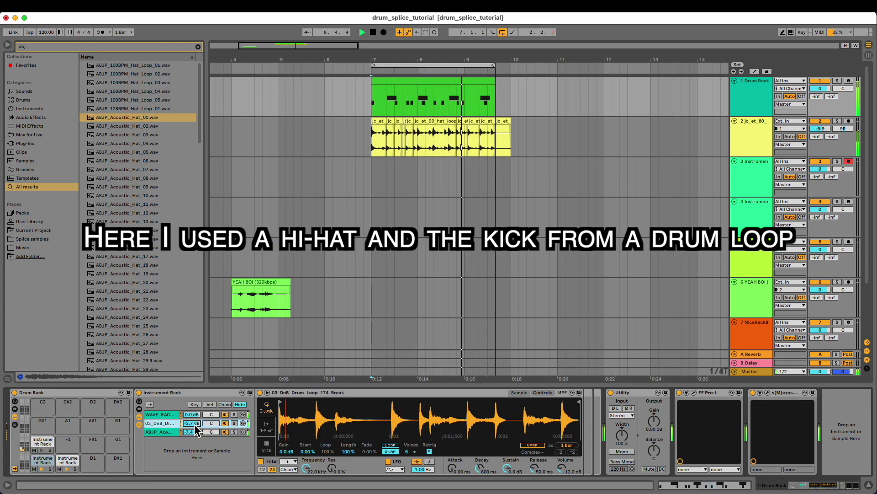
- Trim the 03_DnB_Drum_Loop_174_Break sample to its first hit, switch it to 1-Shot playback and play the loop
key("space")
left_click_drag(543, 471, 542, 465)
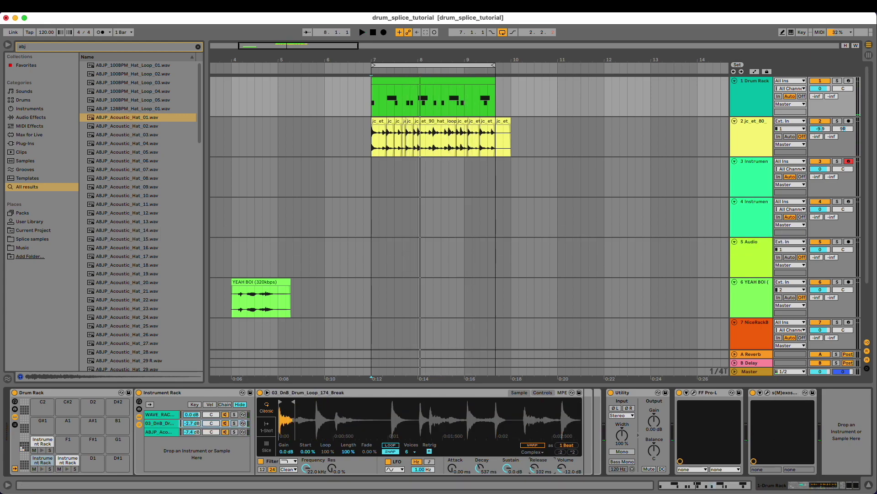
left_click(270, 428)
key("space")
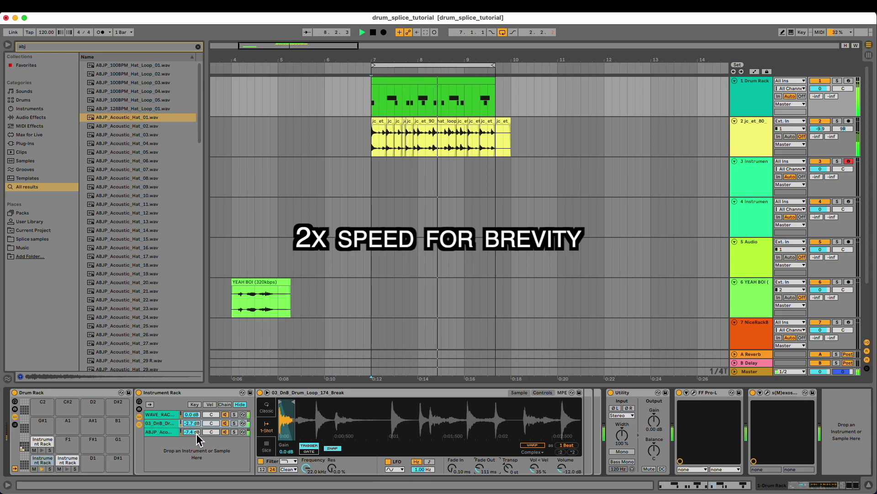
- Lower the hat chain to -9.0 dB, then trim the end of the 1-Shot hat sample and shape its fade-out
left_click_drag(195, 433, 195, 437)
left_click(266, 427)
left_click_drag(480, 468, 479, 446)
left_click_drag(578, 401, 417, 418)
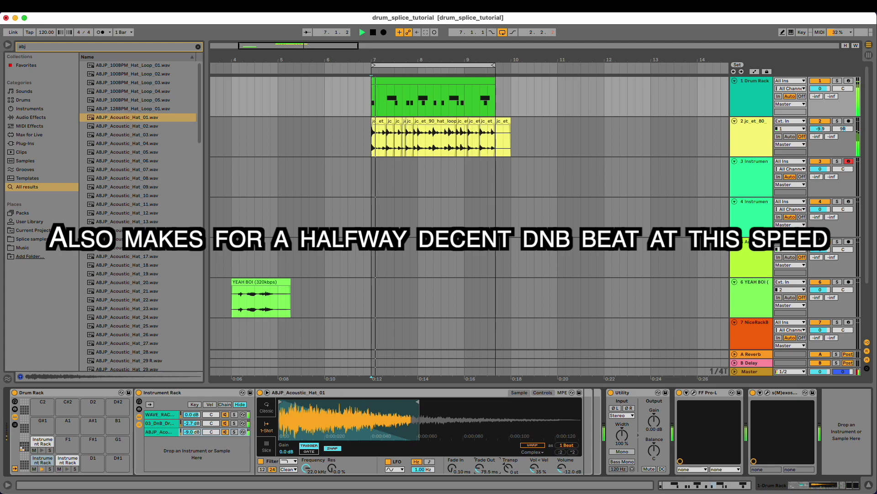
- Add EQ Eight from an "EQ" search to the WAVE_RACER kick chain and adjust its bands during playback
left_click(160, 423)
key("space")
key("cmd+f")
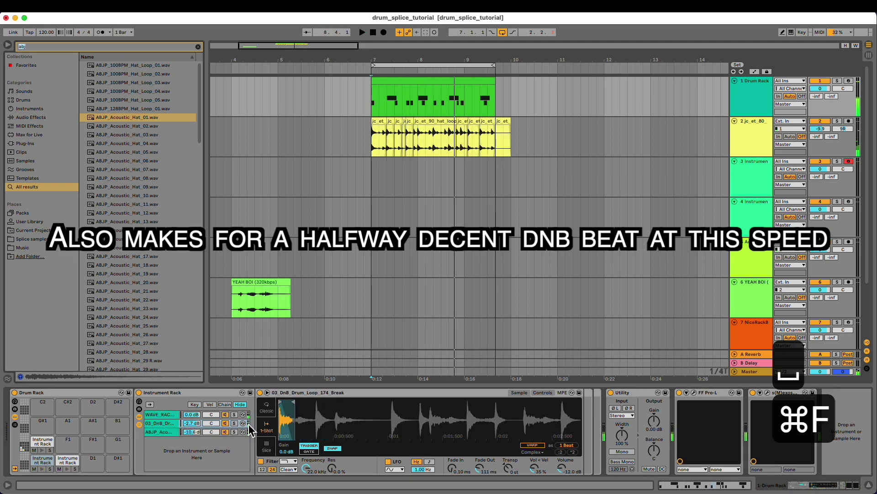
type("EQ")
left_click_drag(107, 74, 166, 415)
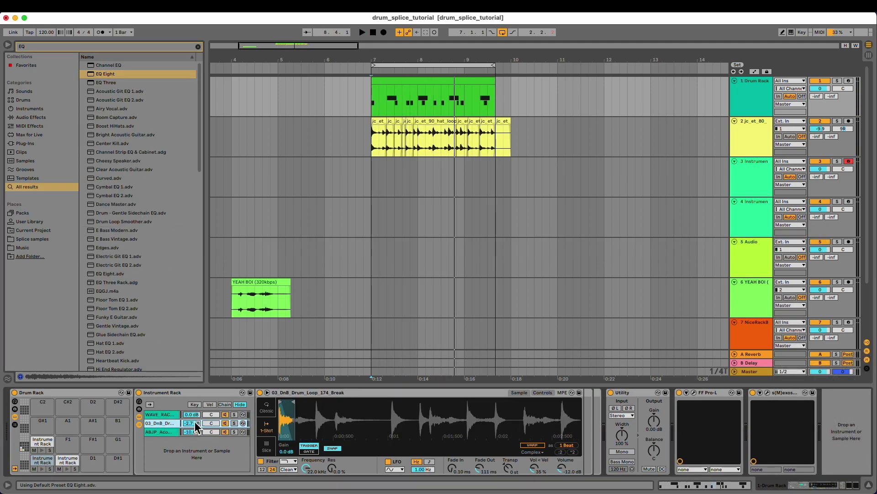
left_click(168, 414)
key("space")
scroll(170, 416, "right", 5)
mouse_move(493, 427)
left_mouse_down()
mouse_move(465, 417)
mouse_move(475, 410)
mouse_move(476, 432)
mouse_move(510, 426)
left_mouse_up()
left_click_drag(528, 427, 526, 425)
scroll(147, 434, "left", 5)
- Add EQ Eight to the break chain, high-pass its low end and boost band 4 by 3.10 dB at 774 Hz
left_click(149, 424)
key("space")
left_click_drag(109, 74, 151, 426)
key("space")
scroll(489, 444, "right", 5)
left_click(399, 470)
left_click_drag(416, 433, 475, 433)
left_click_drag(528, 427, 488, 421)
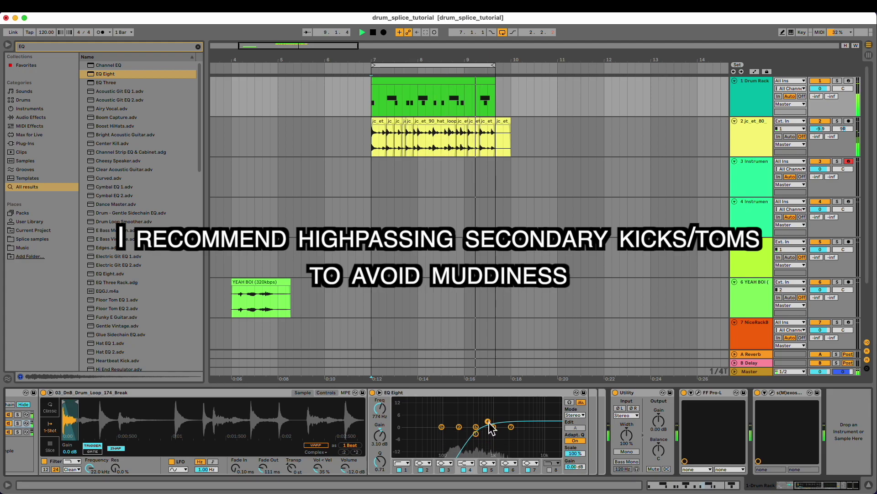
- Add Glue Compressor from a "Comp" search after the break chain's EQ Eight, with threshold -7.30 dB and makeup 3.49 dB
scroll(492, 430, "left", 5)
key("space")
key("super+f")
type("Comp")
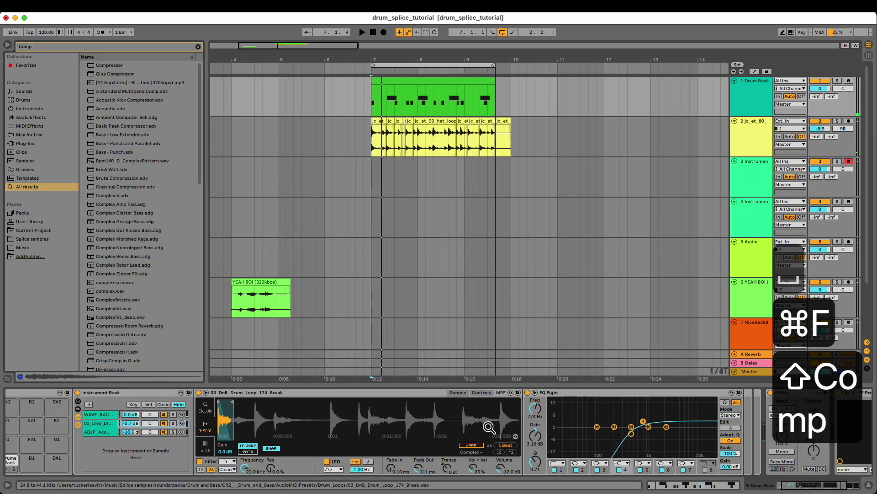
left_click_drag(115, 75, 750, 430)
key("space")
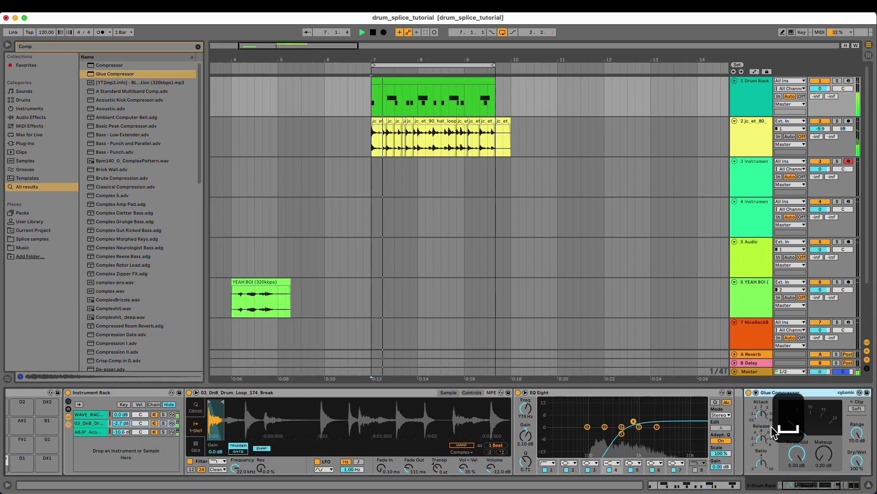
left_click_drag(792, 454, 820, 443)
scroll(731, 454, "right", 10)
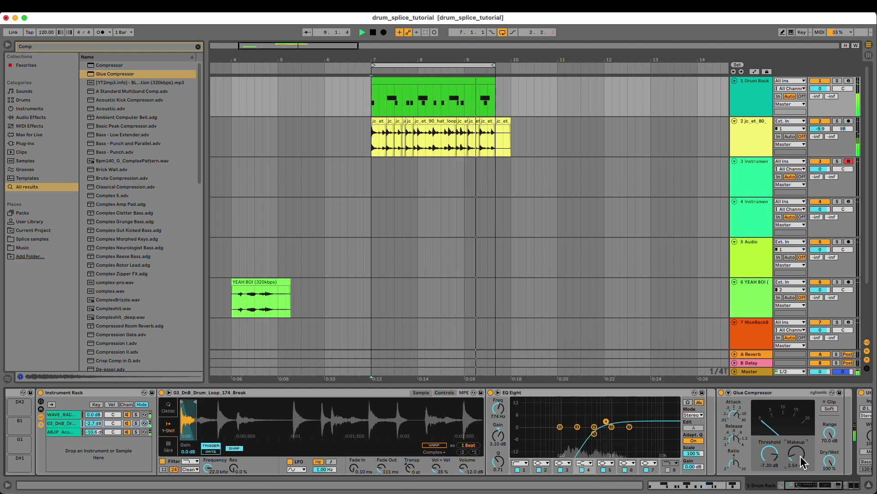
mouse_move(615, 459)
left_mouse_down()
mouse_move(614, 449)
mouse_move(613, 462)
left_mouse_up()
- Add Drum Buss from a "Drum" search after the Glue Compressor and duplicate it twice
key("ctrl+f")
type("Drum")
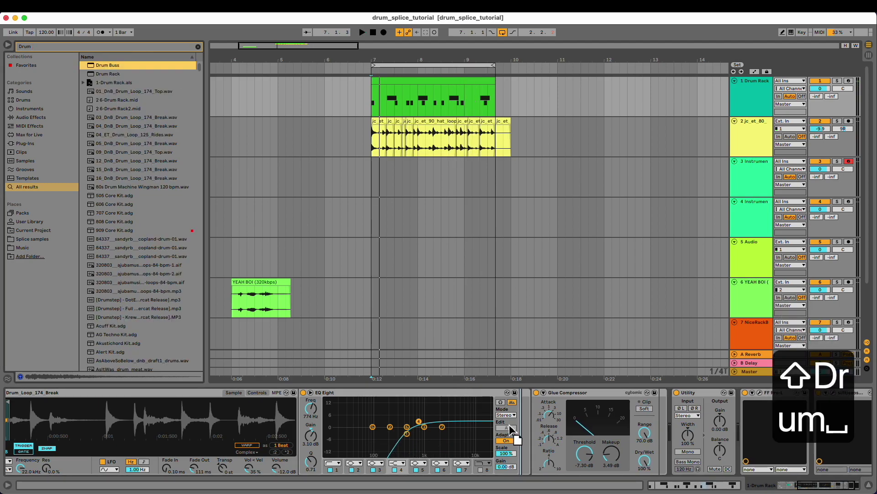
key("Down")
key("Return")
key("ctrl+d")
key("ctrl+d")
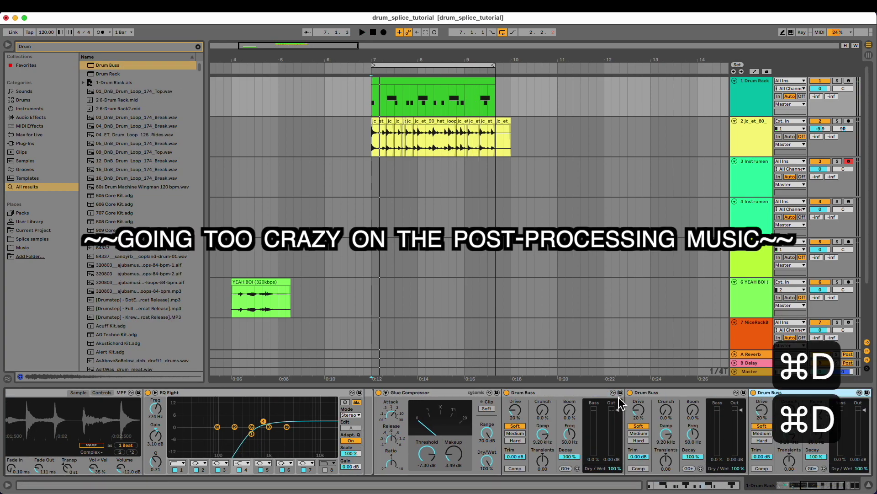
- Add the OTT.adv preset from an "OTT" search after the third Drum Buss
key("ctrl+f")
type("OTT")
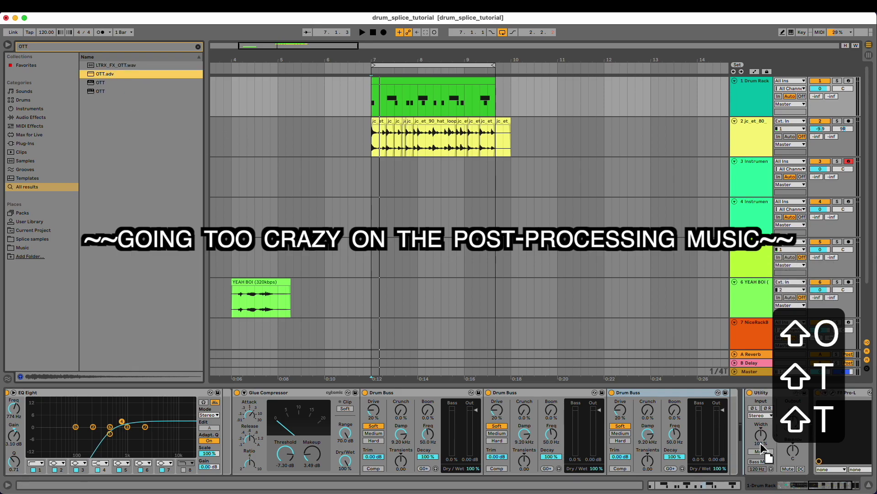
key("Down")
key("Return")
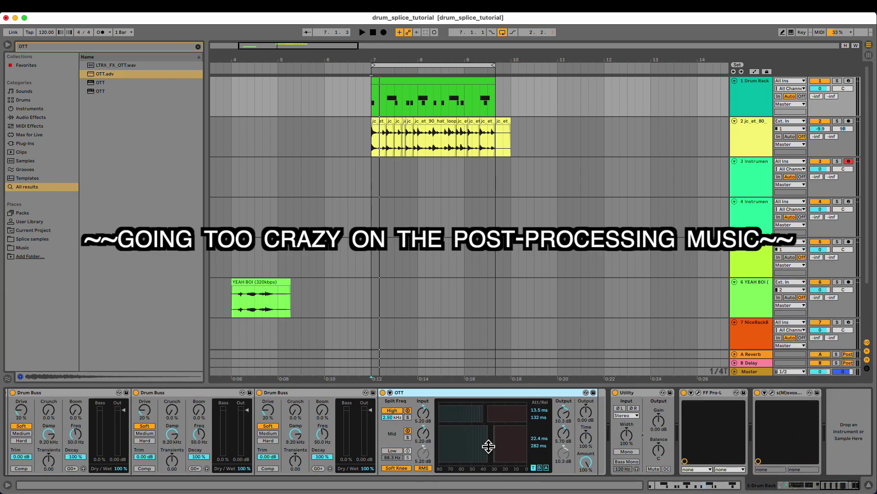
- Add FF Pro-L from a "Pro-L" search after OTT in the break chain and play the processed loop
key("ctrl+f")
type("Pro-L")
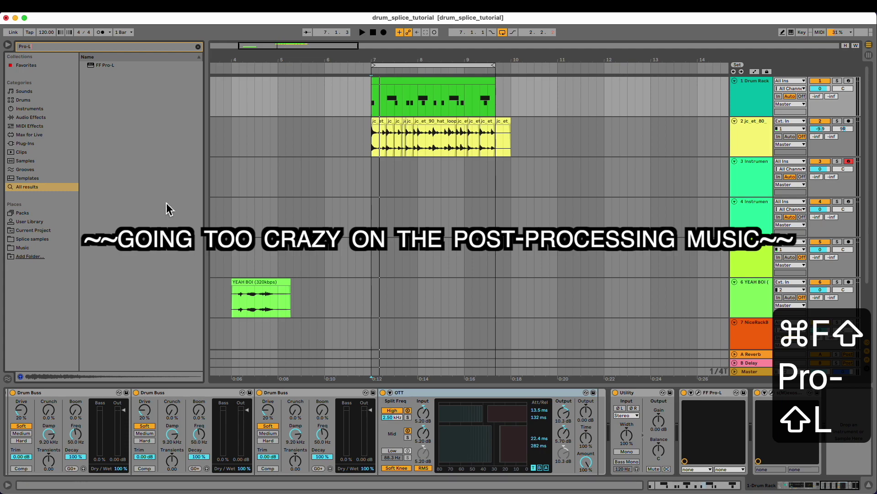
key("Down")
key("Return")
key("space")
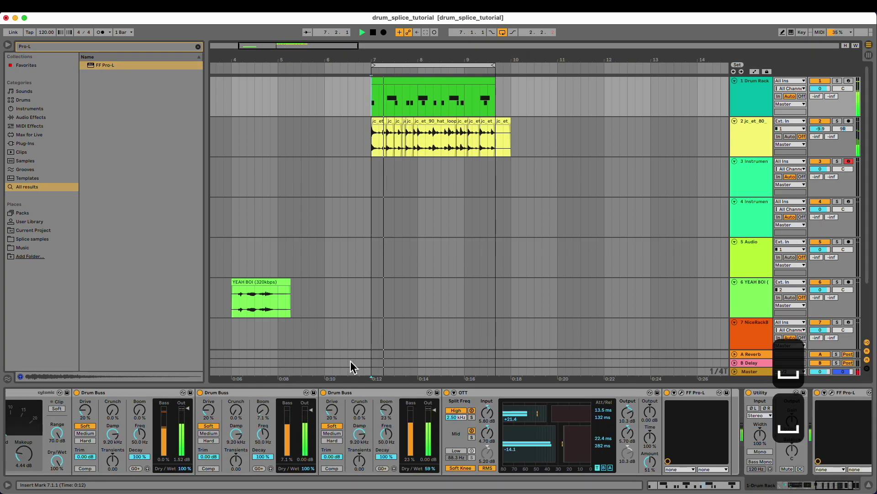
scroll(445, 464, "right", 3)
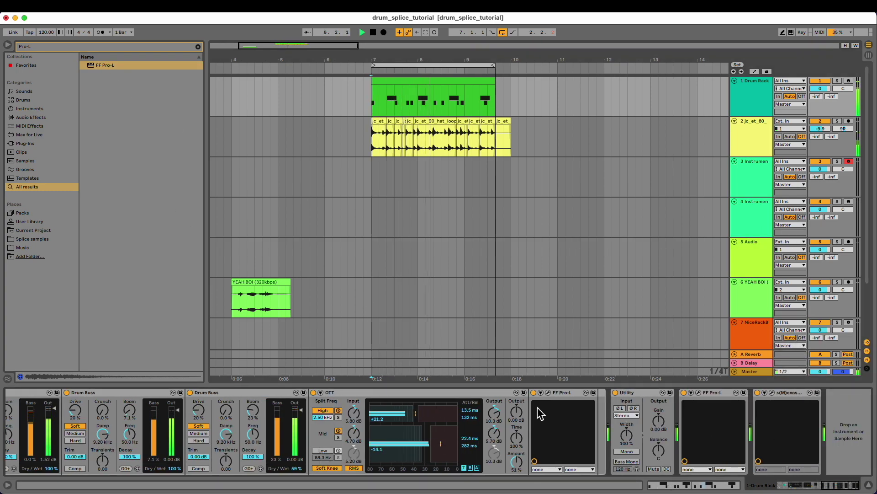
left_click(549, 392)
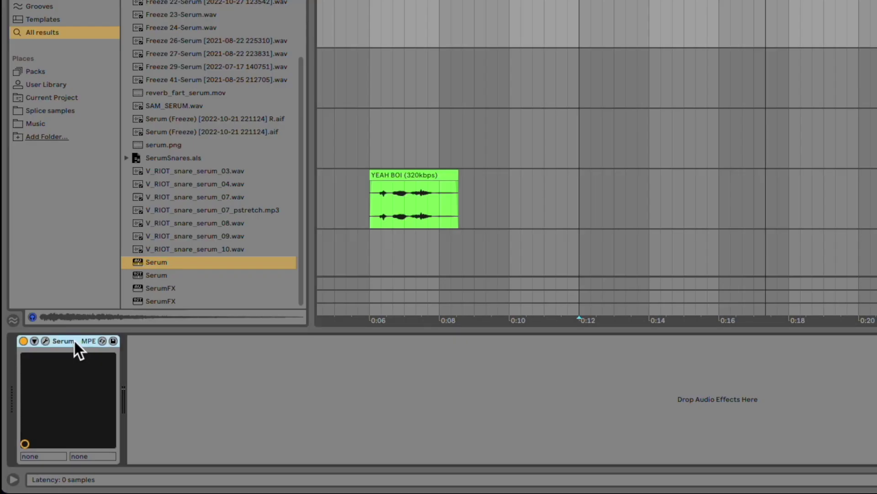
- Group Serum into an Instrument Rack, show its chain list and duplicate the Serum chain seven times
key("ctrl+g")
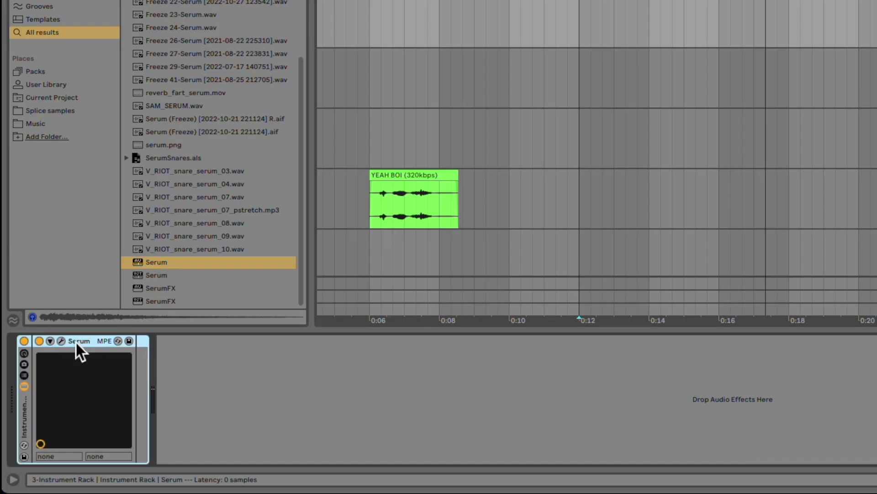
left_click(27, 375)
left_click(46, 376)
key("super+d")
key("super+d")
key("super+d")
key("super+d")
key("super+d")
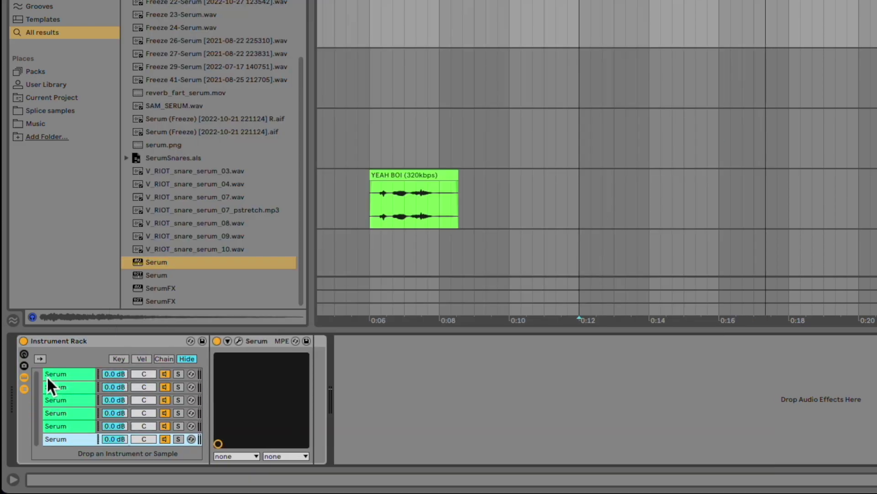
key("super+d")
key("super+d")
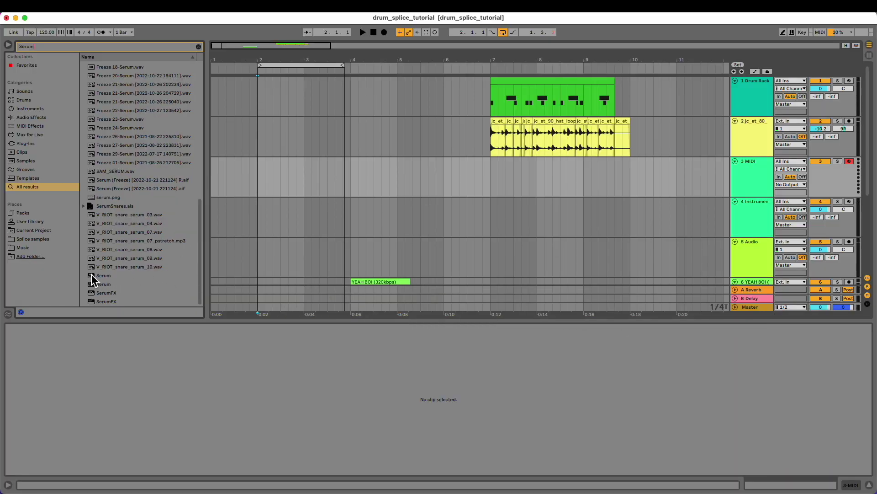
- Load Serum onto the empty MIDI track 3 and close its plug-in window
left_click_drag(93, 276, 694, 161)
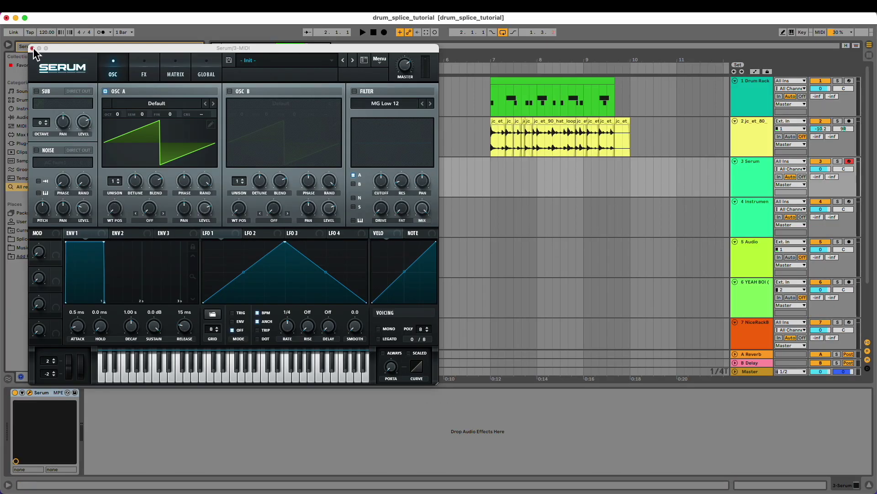
left_click(32, 48)
left_click(259, 177)
key("r")
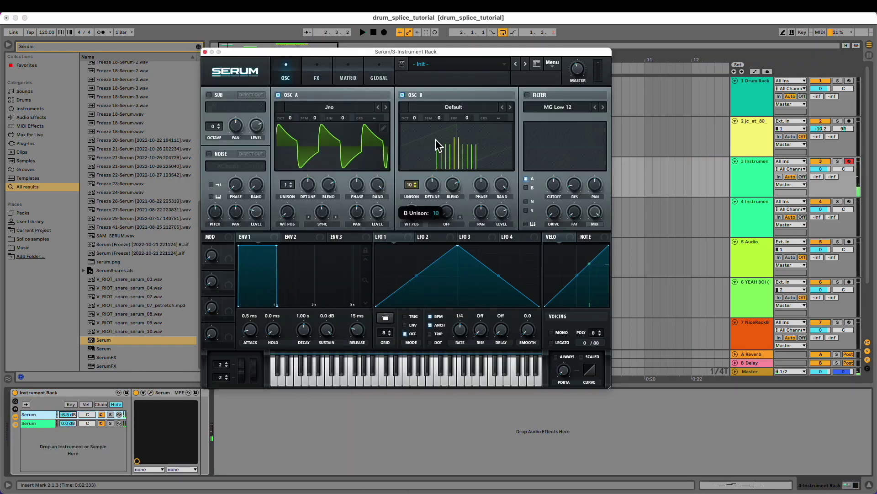
- Load reverb_fart.wav from the current project into Serum's noise oscillator
left_click(559, 127)
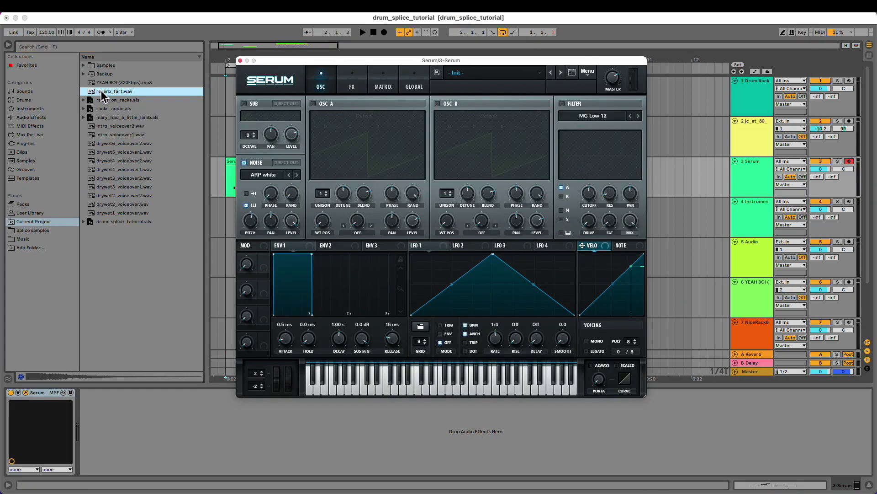
left_click_drag(101, 95, 251, 172)
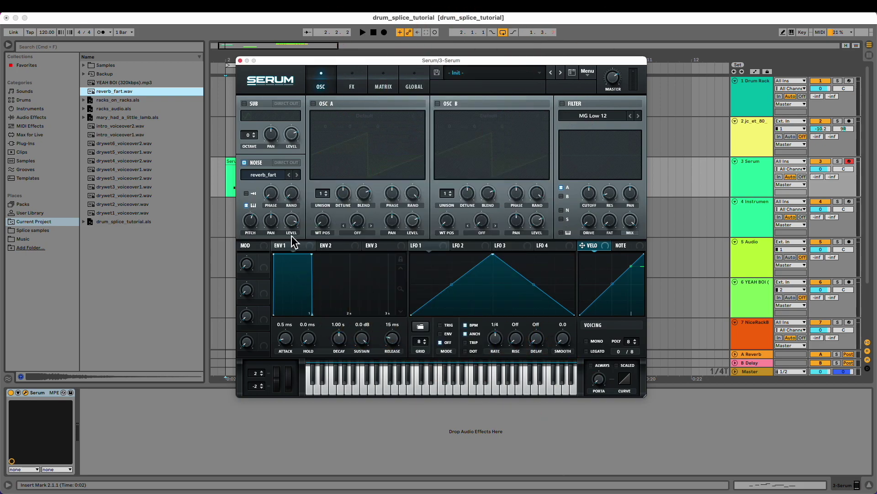
- Save the Serum patch in the User folder as its-a-masterpiece
left_click(382, 70)
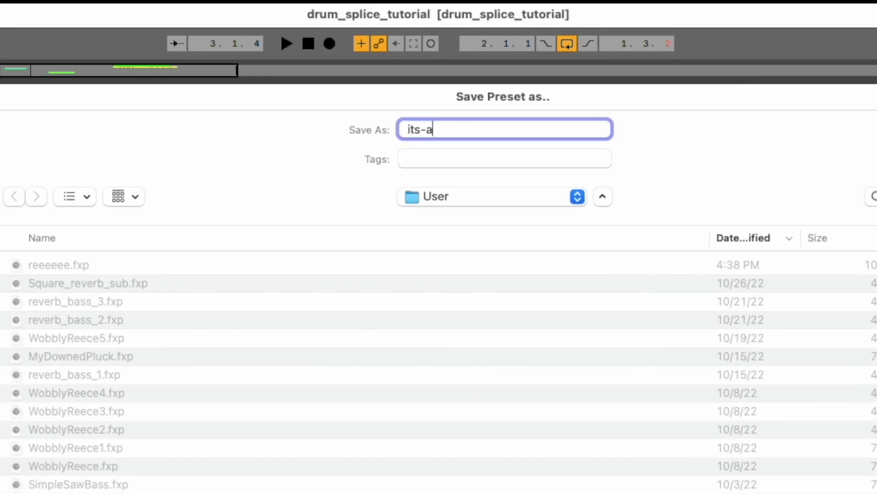
type("its-a-masterpiece")
key("Return")
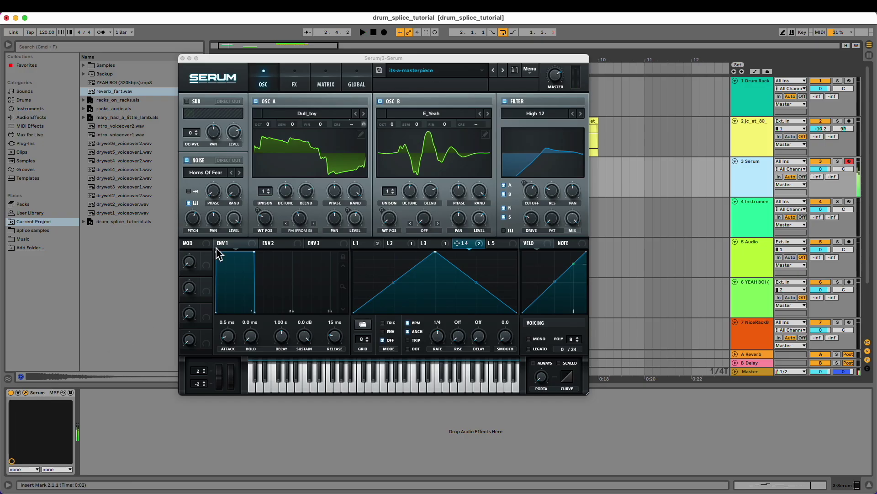
- Move the Serum window clear of the Serum 12 clip, play it and shorten the loop to the clip's end
key("space")
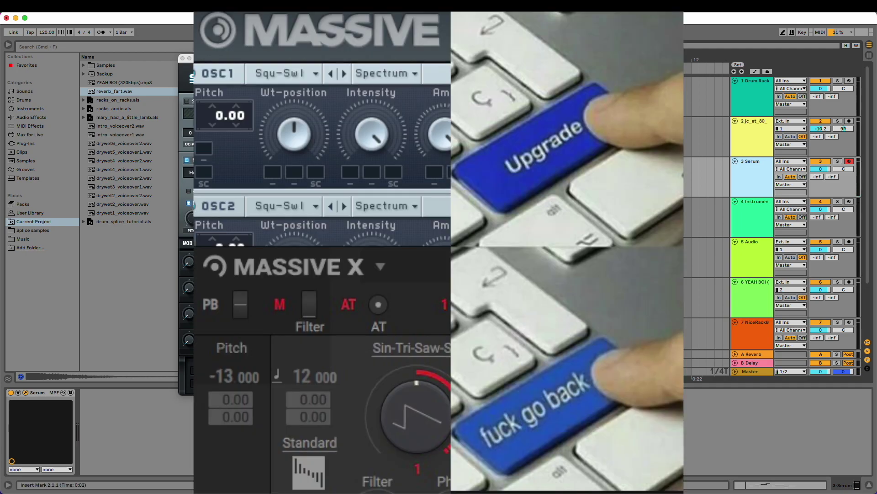
left_click_drag(339, 58, 551, 75)
key("space")
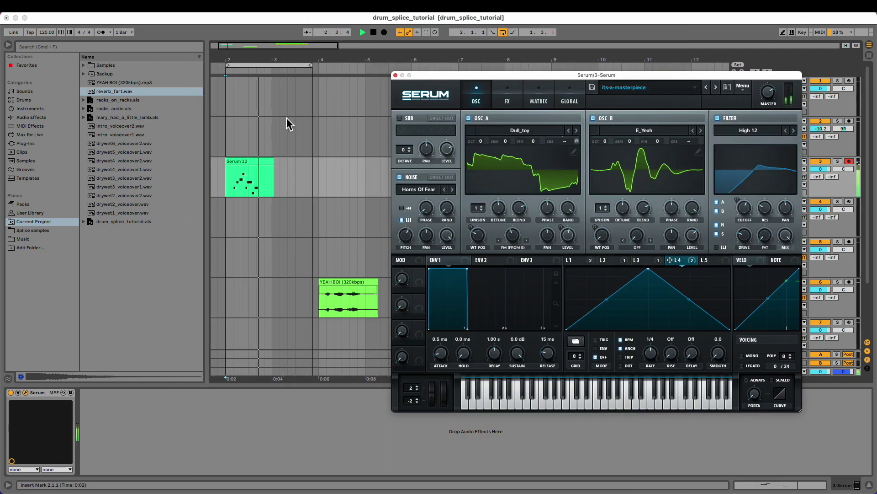
left_click_drag(311, 65, 275, 79)
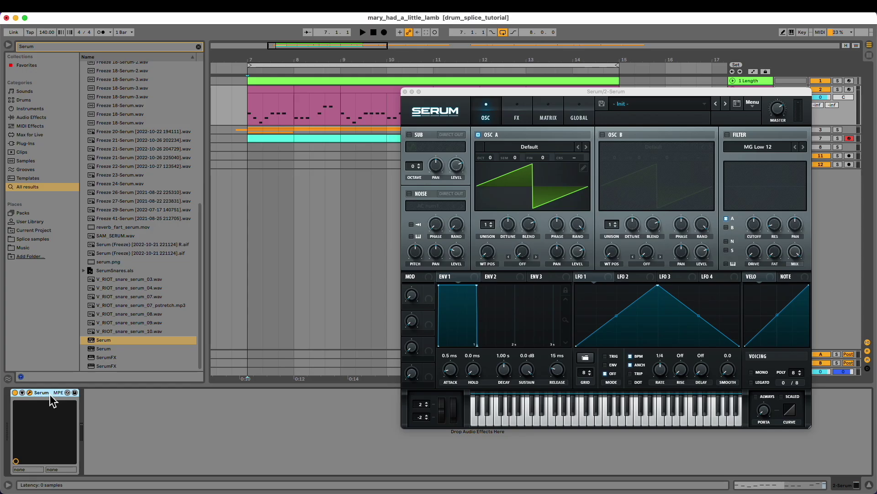
- In the mary_had_a_little_lamb set, group Serum into an Instrument Rack, show its chain list and duplicate the Serum chain once
key("super+g")
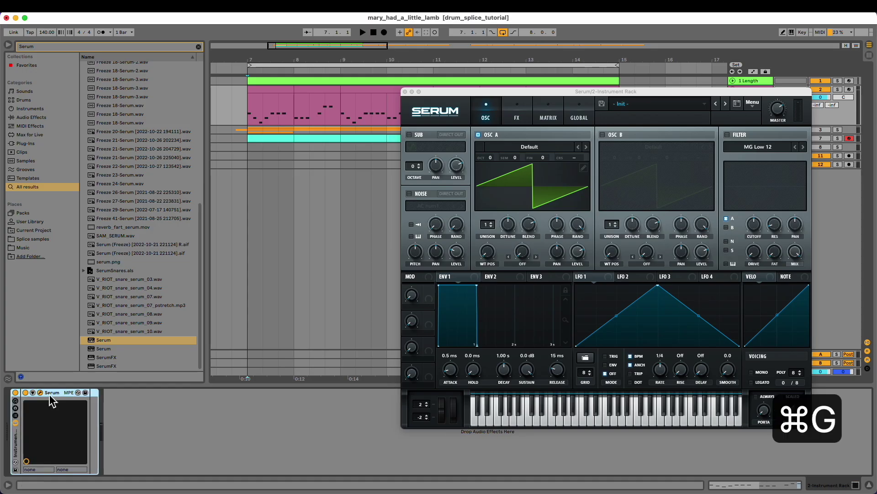
left_click(15, 416)
left_click(41, 417)
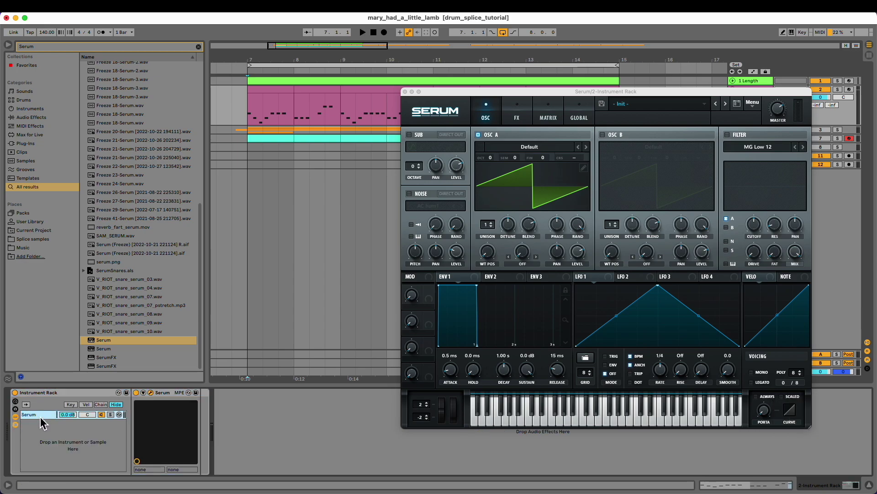
key("super+d")
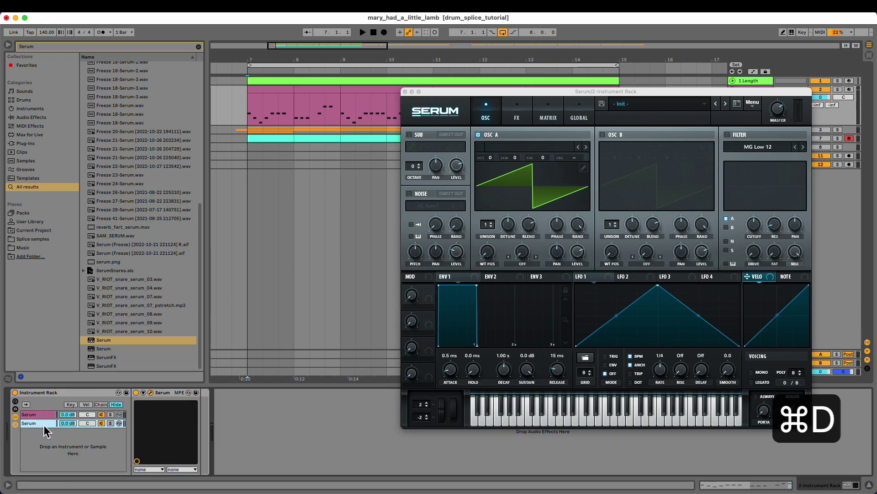
- Switch Serum's oscillator A to the square wave of the Basic Shapes wavetable and play the clip from bar 7
left_click_drag(488, 252, 494, 211)
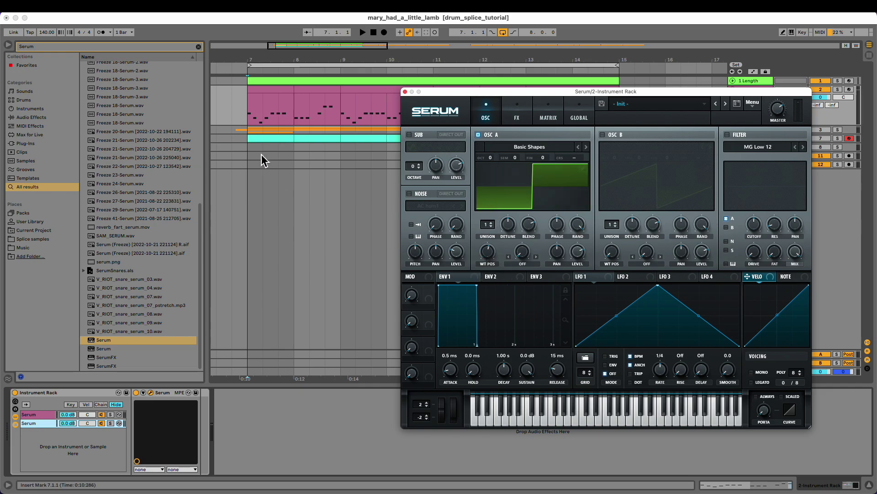
left_click(250, 122)
key("space")
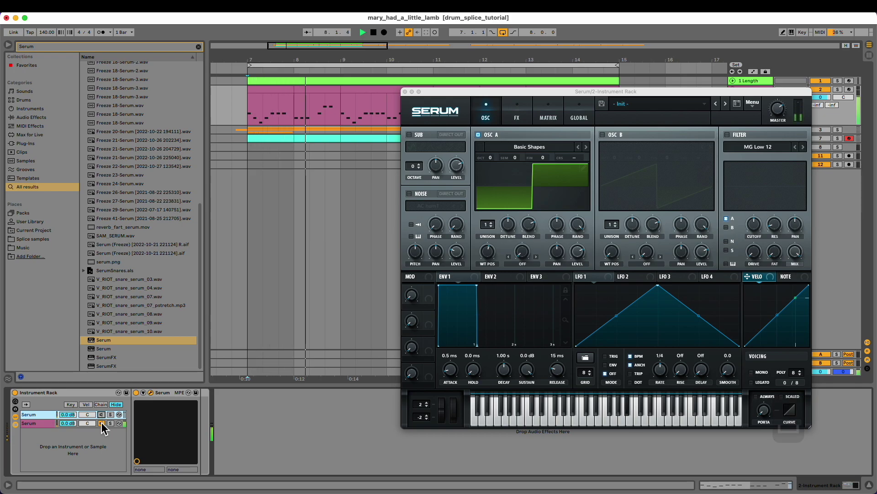
- Stop playback and alternate which of the two Serum chains in the rack is active
key("space")
left_click(102, 423)
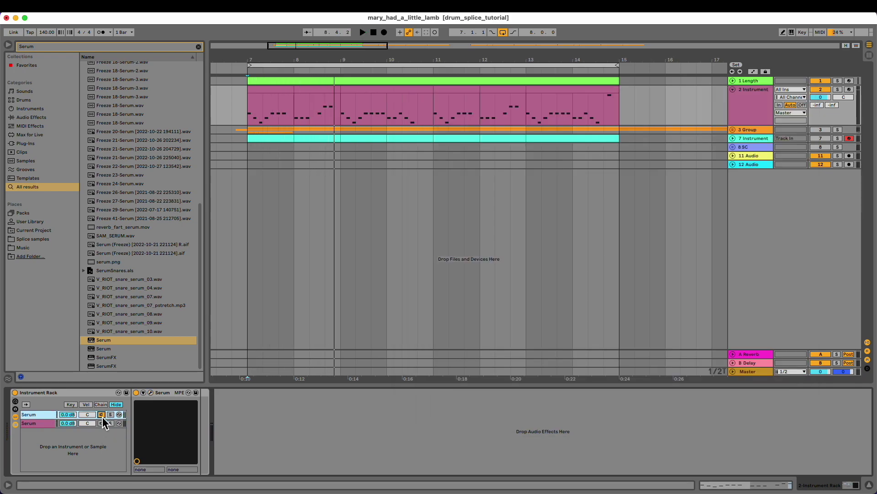
left_click(102, 423)
left_click(103, 416)
left_click(102, 423)
left_click(102, 415)
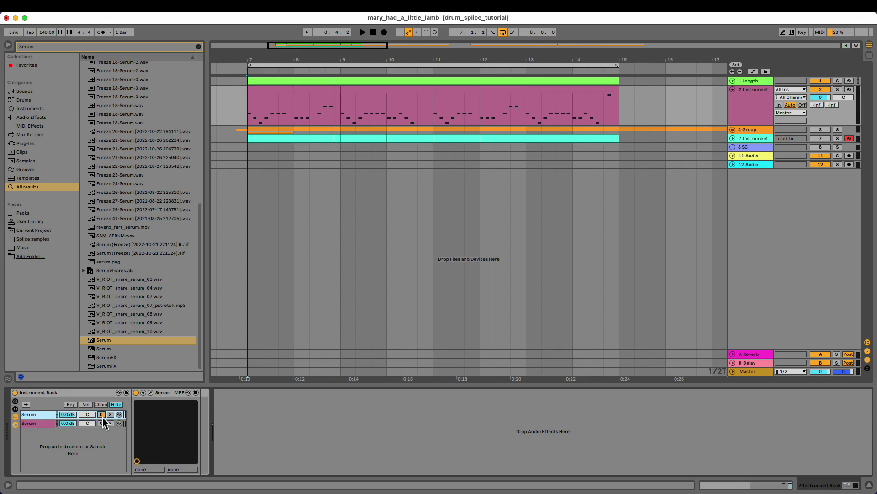
left_click(101, 424)
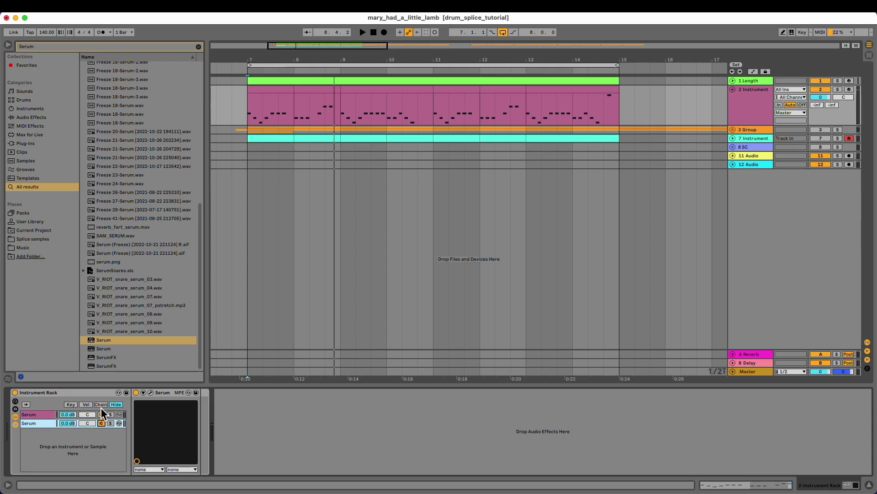
- Show the Instrument Rack's chain select zones and move the second Serum chain's zone to 1
left_click(101, 405)
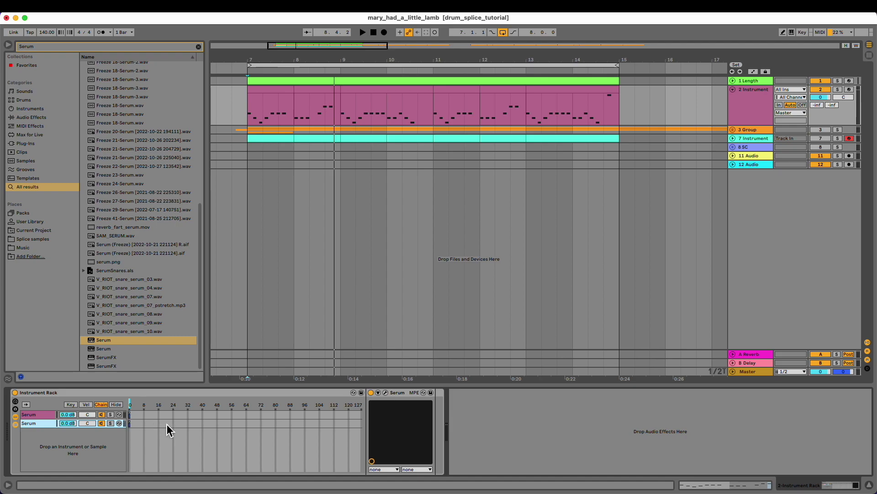
key("Right")
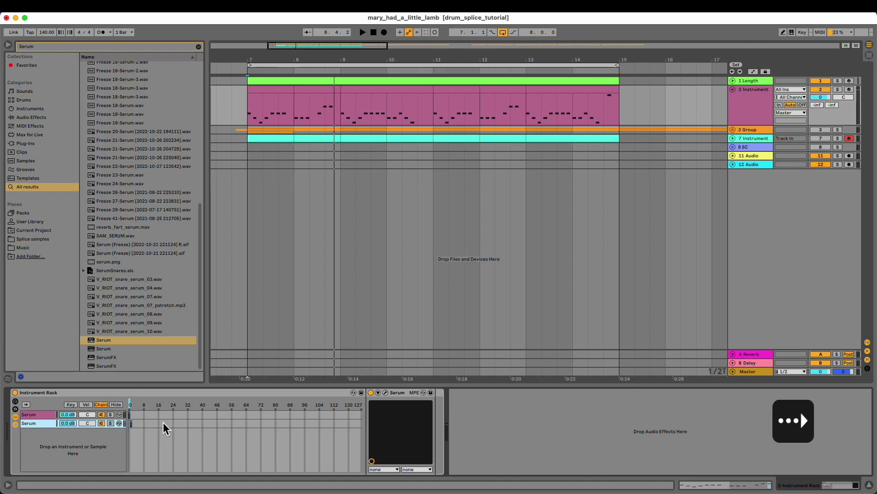
- Play the clip while moving the rack's chain selector back and forth between 0 and 1
left_click(131, 402)
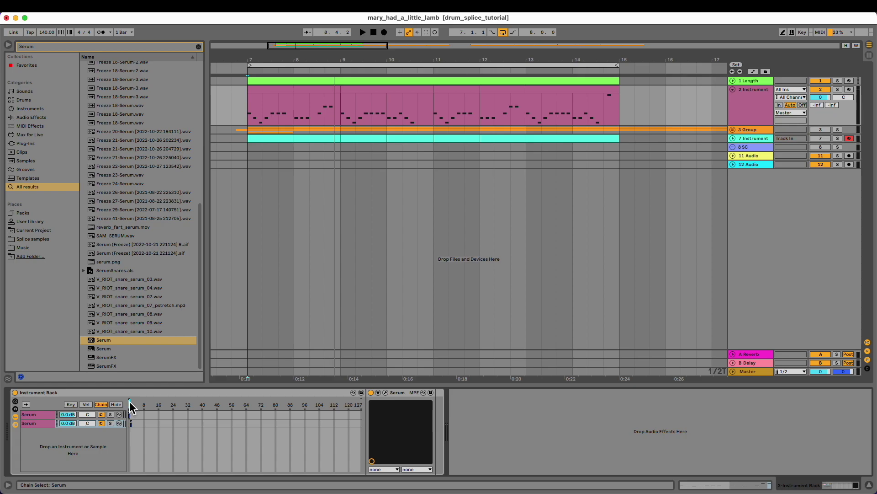
key("space")
key("Left")
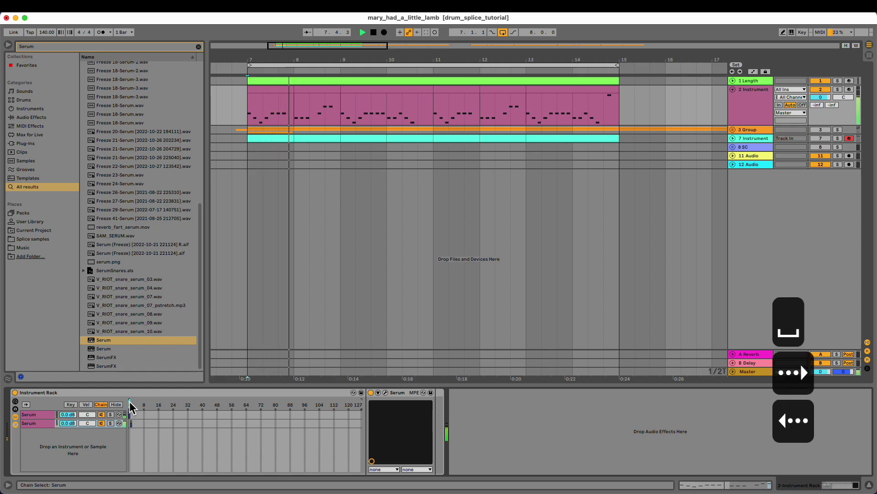
key("Right")
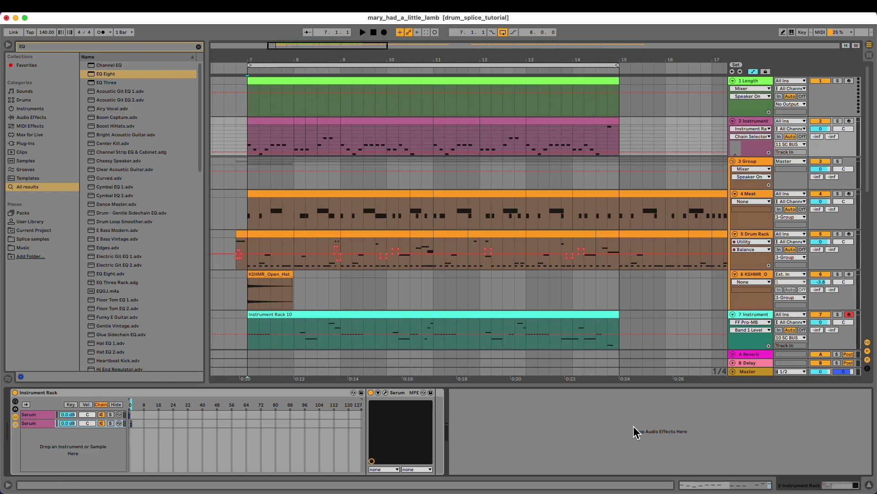
- Record chain selector automation on the 2 Instrument track by rapidly alternating the selector between 0 and 1 during playback
key("r")
key("Left")
key("Right")
key("Left")
key("Right")
key("Left")
key("Right")
key("Left")
key("Right")
key("Left")
key("Right")
key("Left")
key("Right")
key("Left")
key("Right")
key("Left")
key("Right")
key("Left")
key("Right")
key("Left")
key("Right")
key("Left")
key("Right")
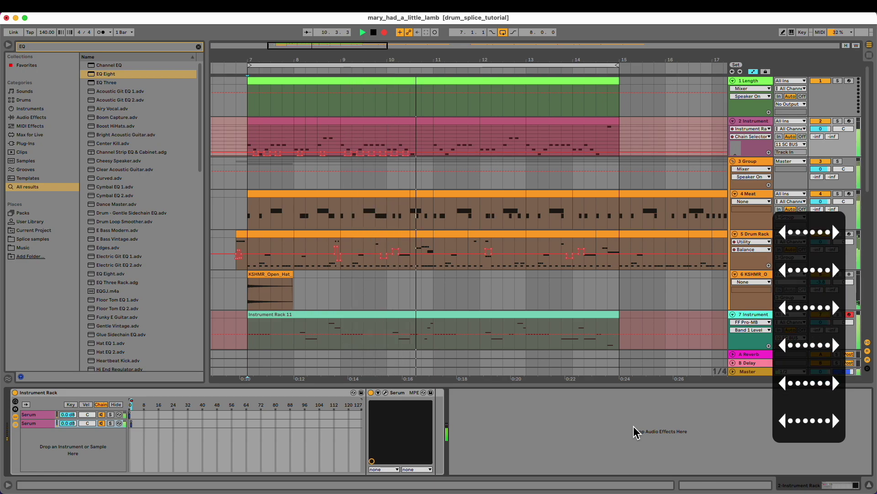
key("Left")
key("Right")
key("Left")
key("Right")
key("Left")
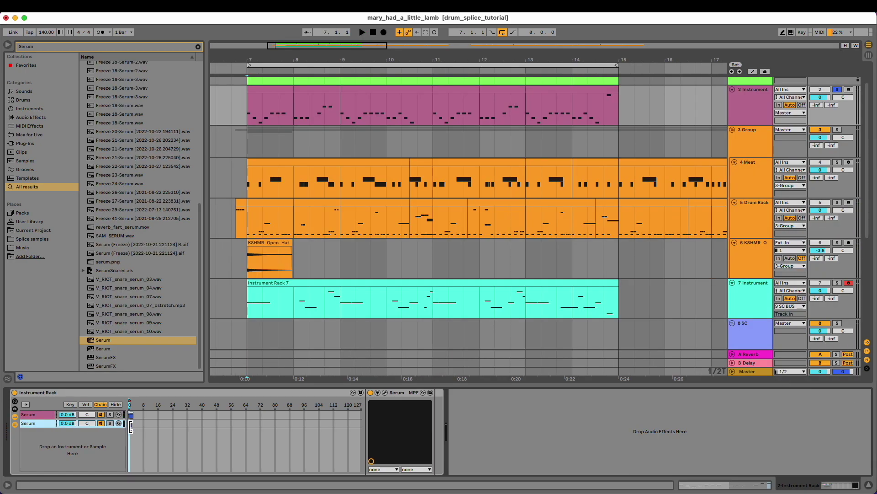
- Audition both Serum chains with their zones overlapping, stop playback and select the first chain's Serum device
key("space")
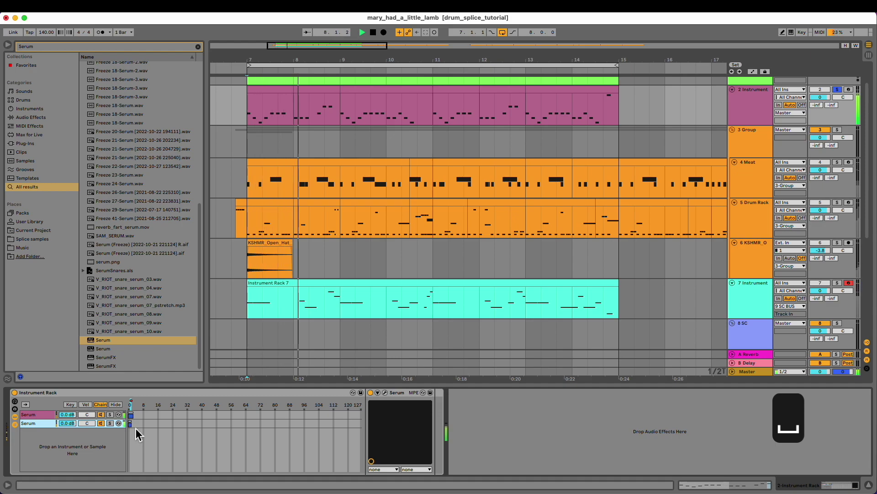
key("space")
left_click(47, 415)
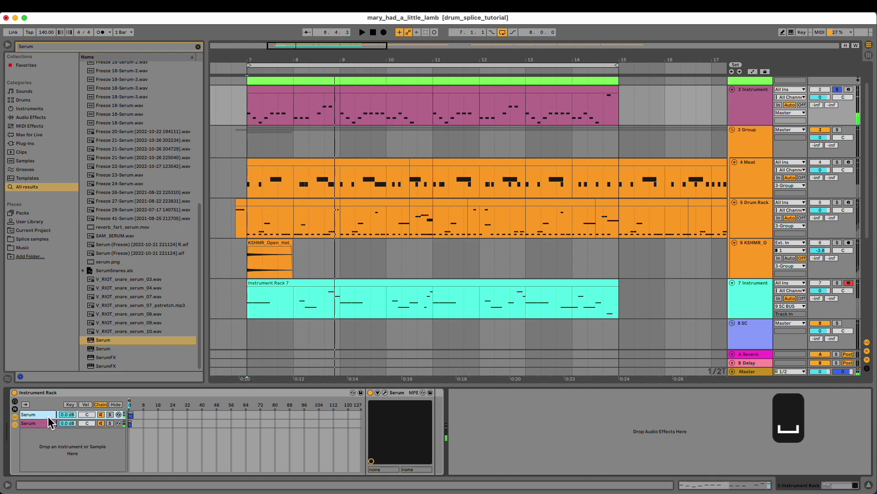
left_click(406, 403)
key("super+g")
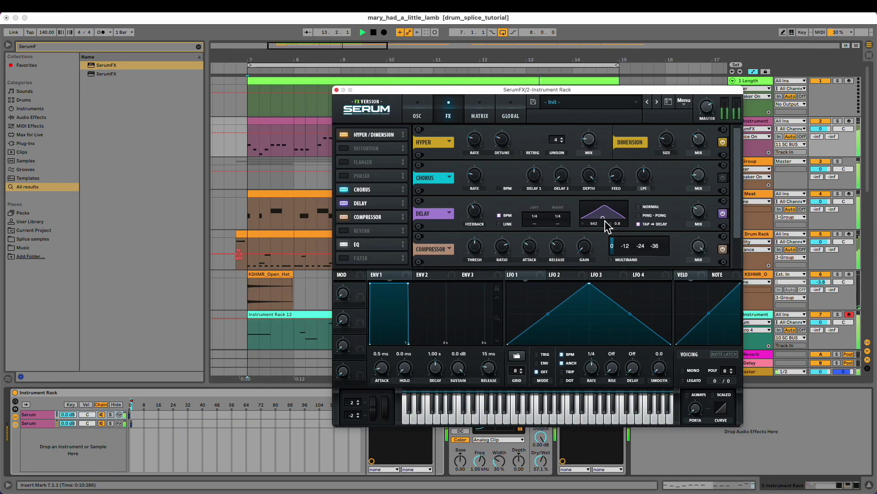
- In SerumFX, set the delay filter frequency to 497 and the left and right delay times to 1/8 dotted
mouse_move(697, 217)
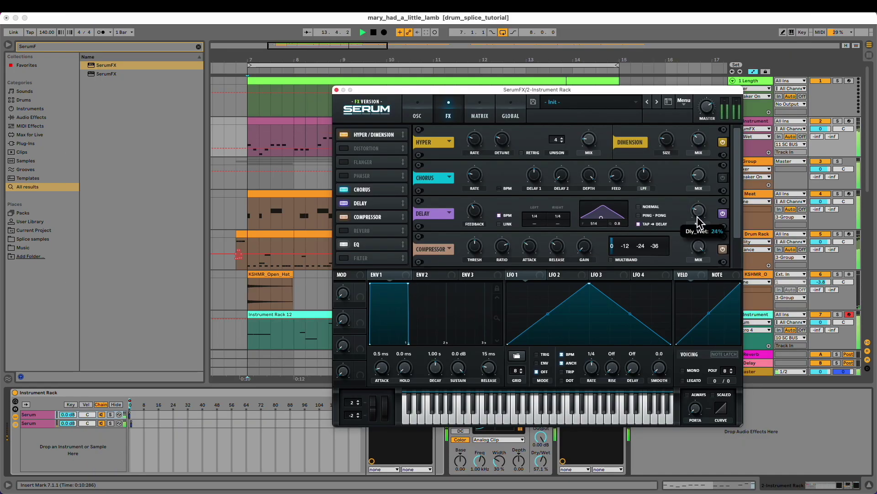
left_click(472, 212)
left_click_drag(603, 219, 603, 219)
left_click_drag(537, 217, 542, 210)
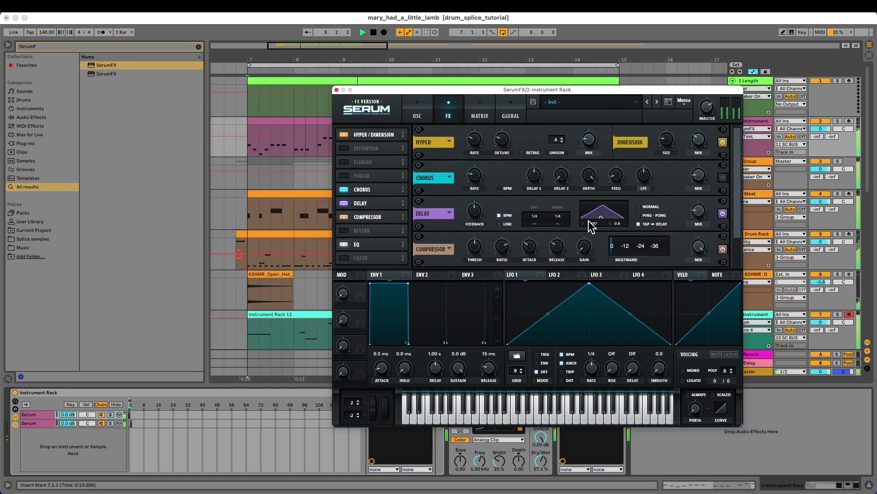
left_click_drag(564, 216, 575, 188)
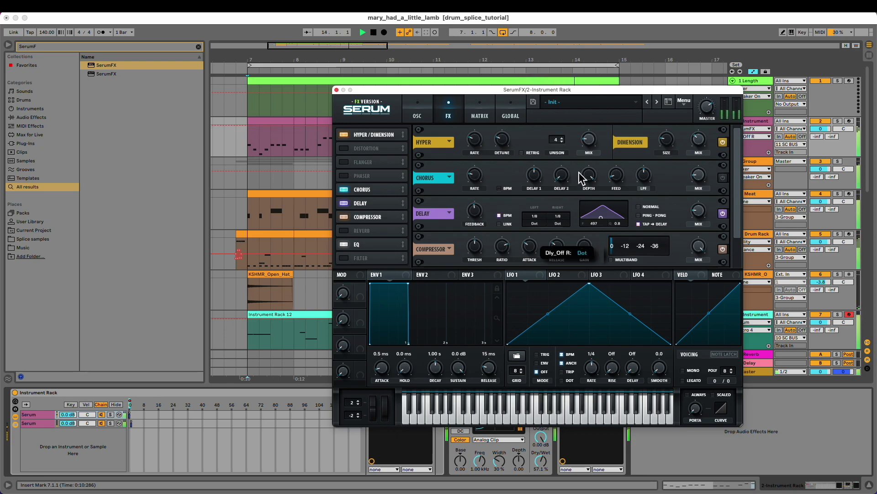